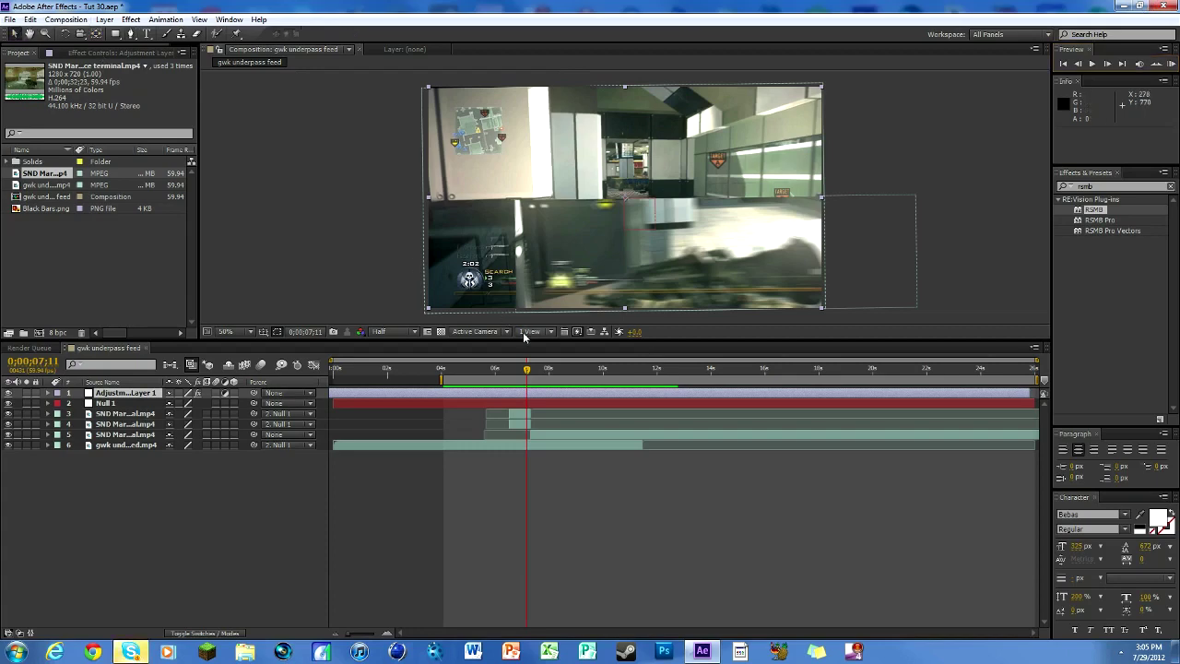
Scrub through the slide transition frames around 6-7 seconds to review them.
mouse_move(526, 370)
mouse_down()
mouse_move(488, 373)
mouse_move(526, 381)
mouse_up()
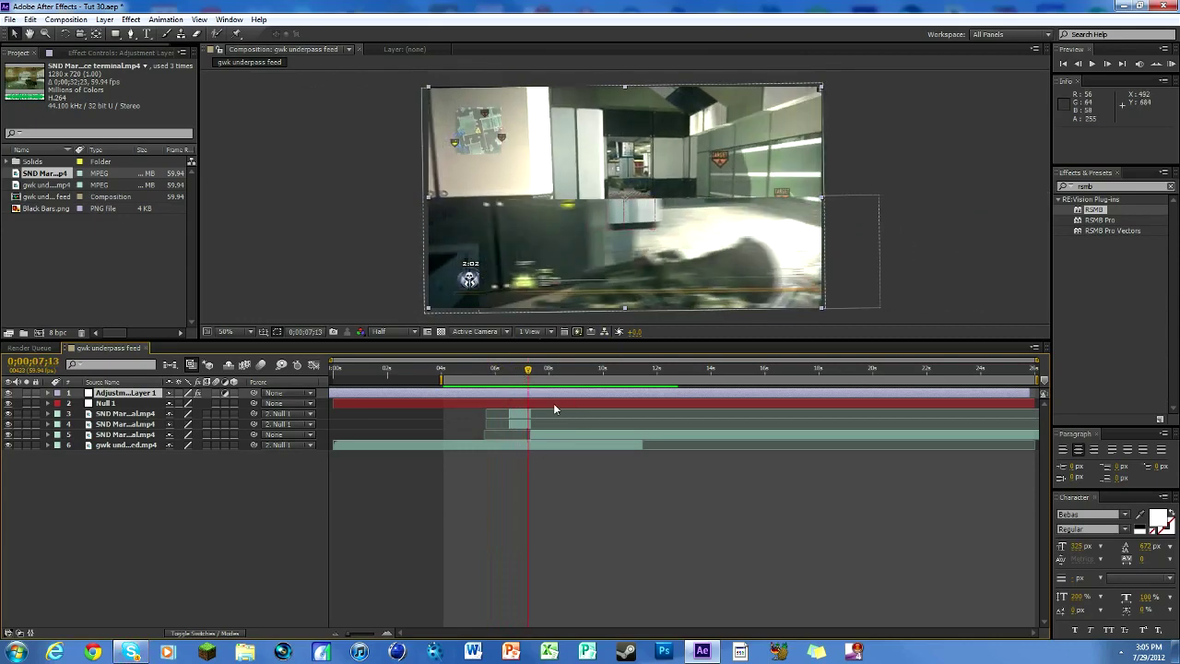
mouse_move(526, 371)
mouse_down()
mouse_move(544, 373)
mouse_move(524, 373)
mouse_up()
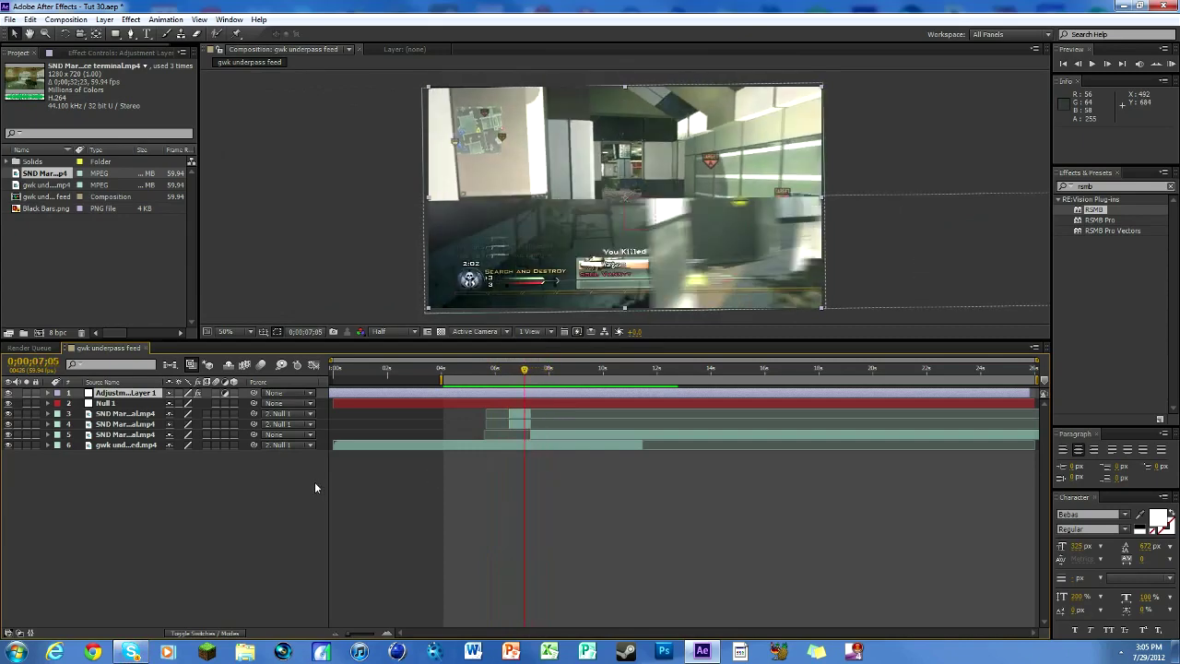
click(509, 369)
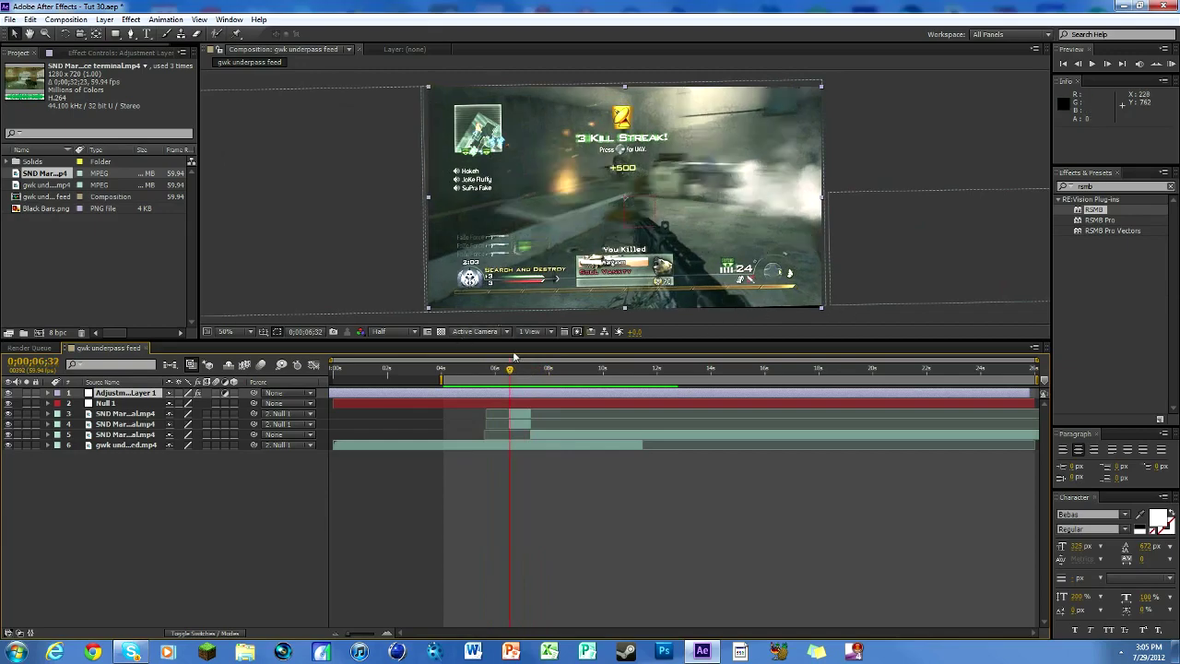
drag(513, 367, 533, 369)
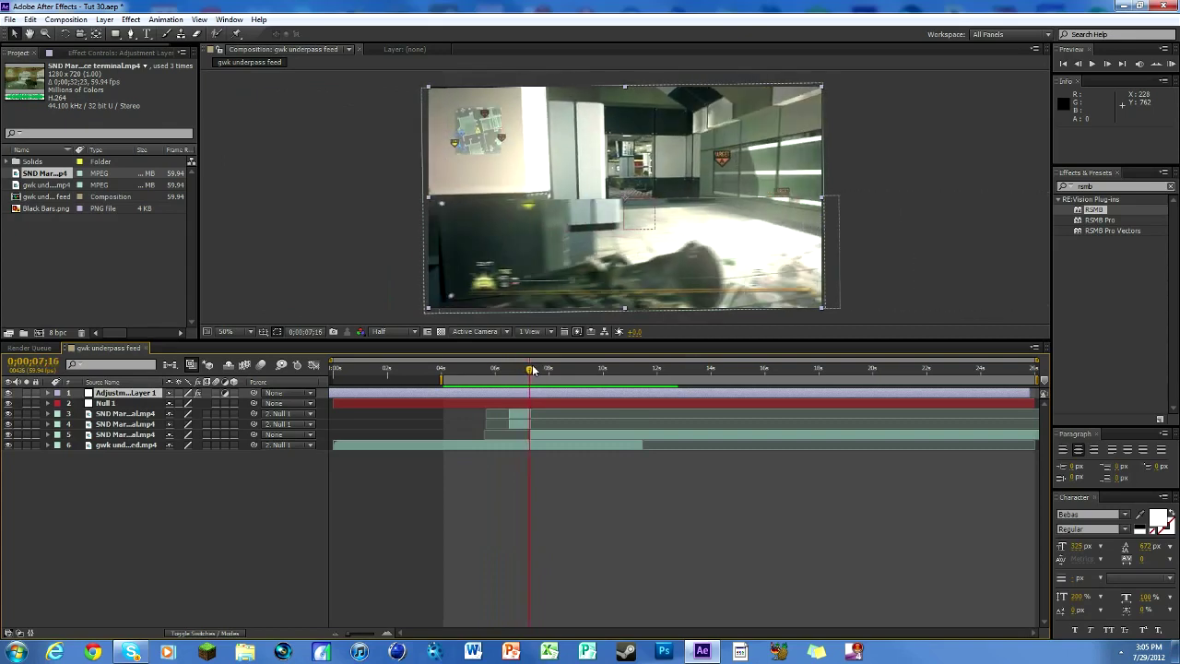
Delete the adjustment layer, the null and the extra SND clip copies.
key(Delete)
click(123, 394)
key(Delete)
click(123, 394)
key(Delete)
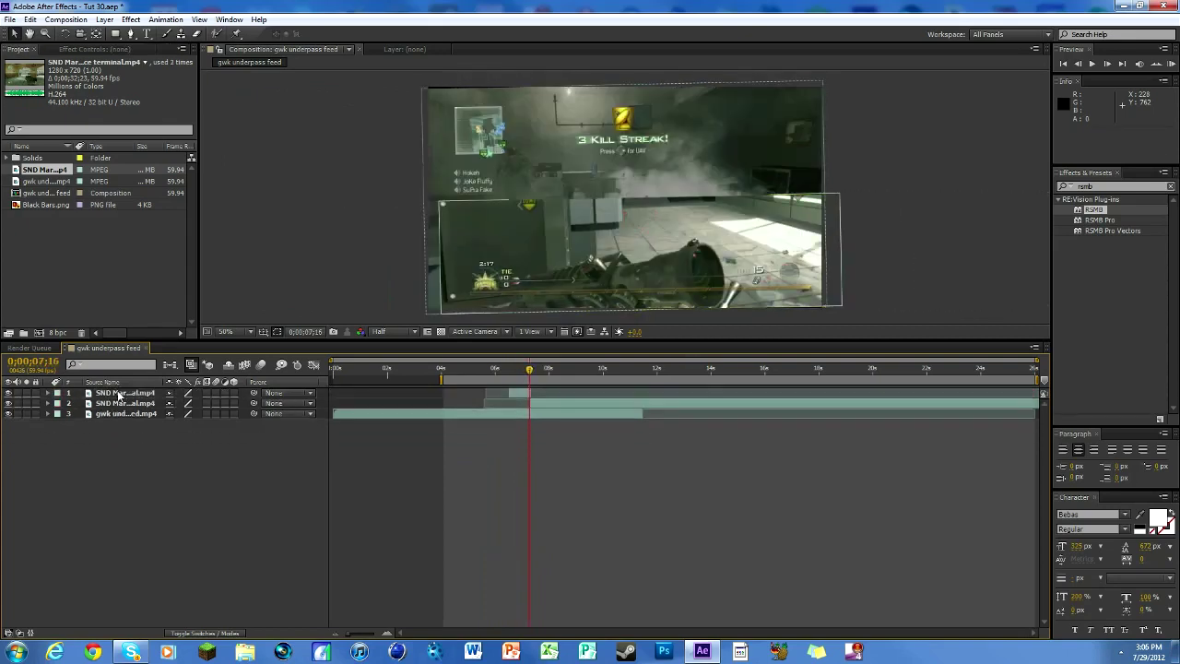
key(Delete)
Select the SND clip near 0;00;05;35 and start a Pen mask at the frame's left edge.
drag(537, 370, 528, 370)
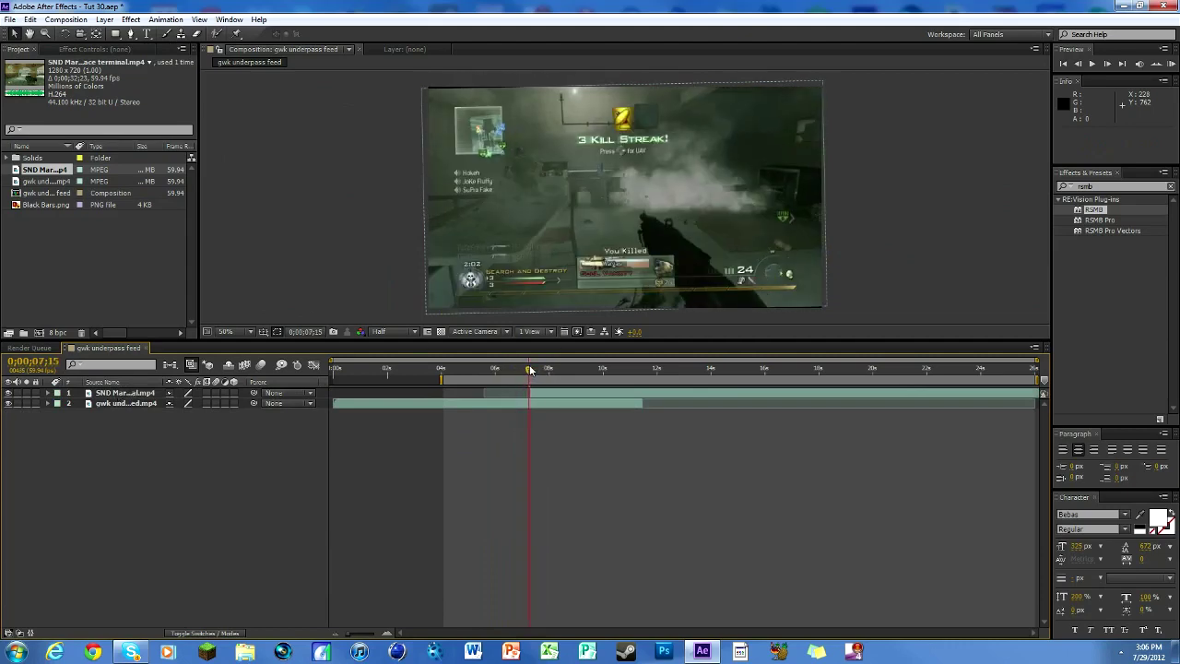
click(528, 390)
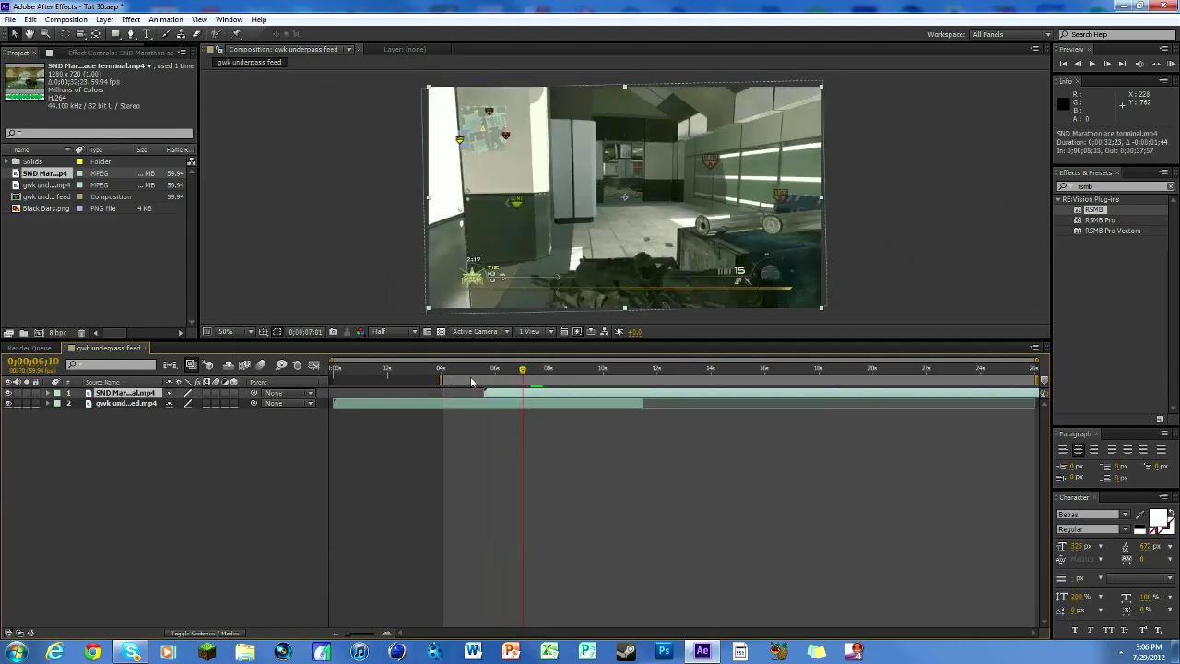
click(471, 372)
mouse_move(471, 371)
mouse_down()
mouse_move(532, 375)
mouse_move(486, 371)
mouse_up()
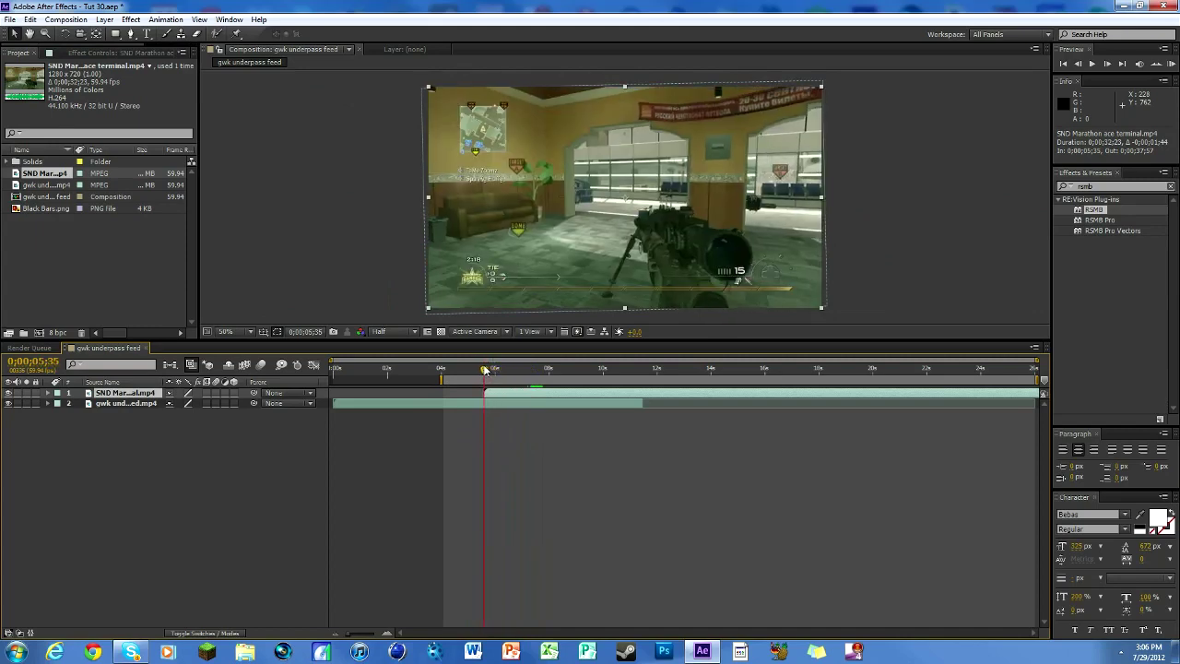
click(1092, 64)
click(725, 145)
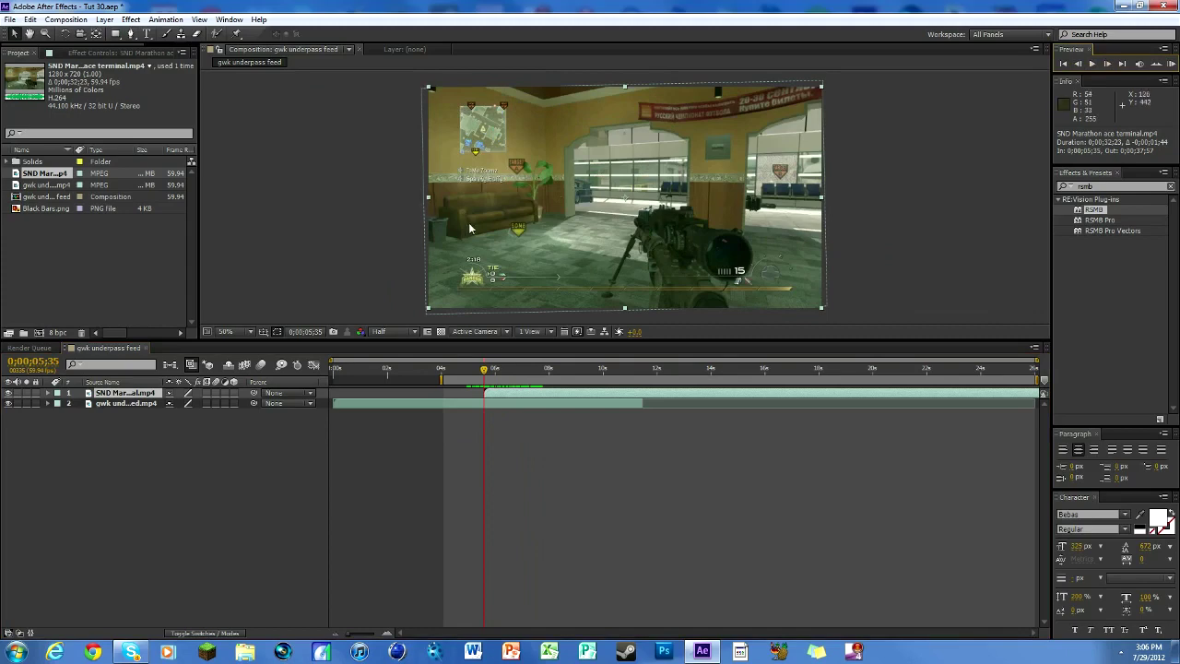
key(g)
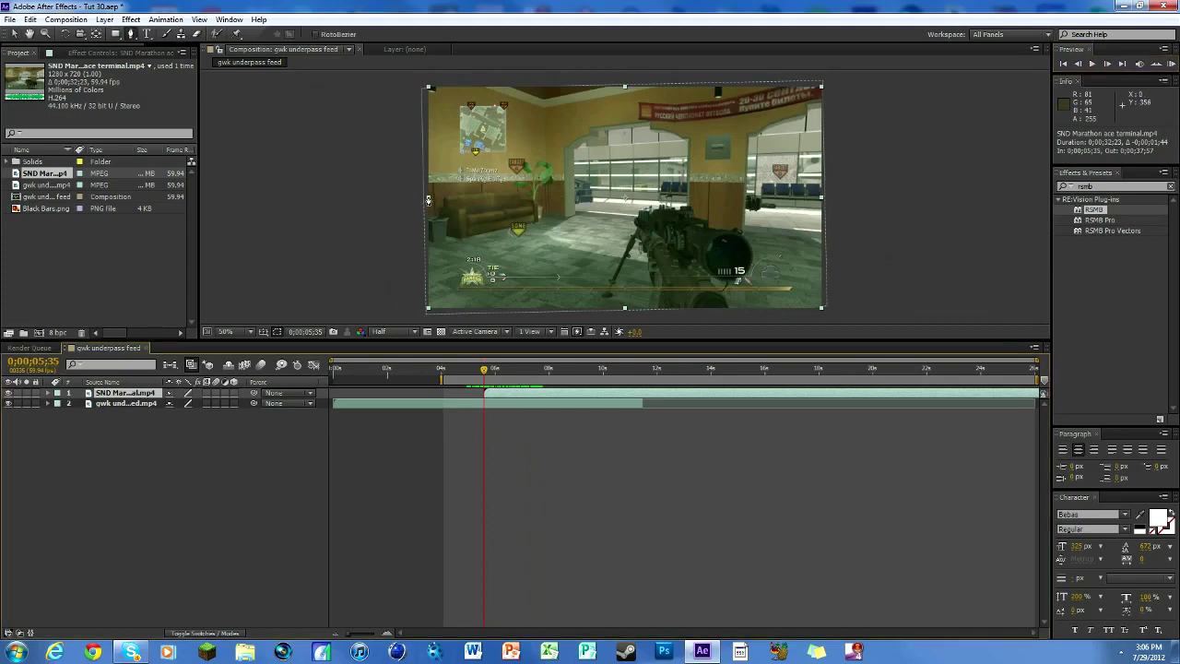
click(427, 198)
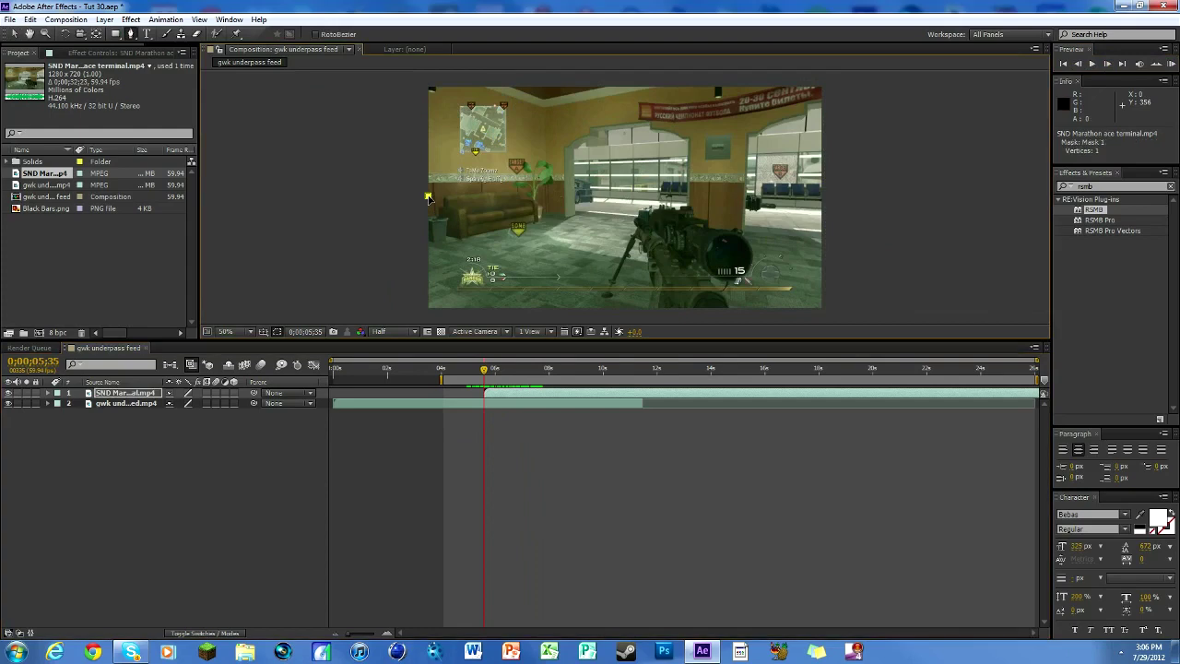
Close Mask 1 as a four-point rectangle over the lower part of the SND frame.
click(821, 196)
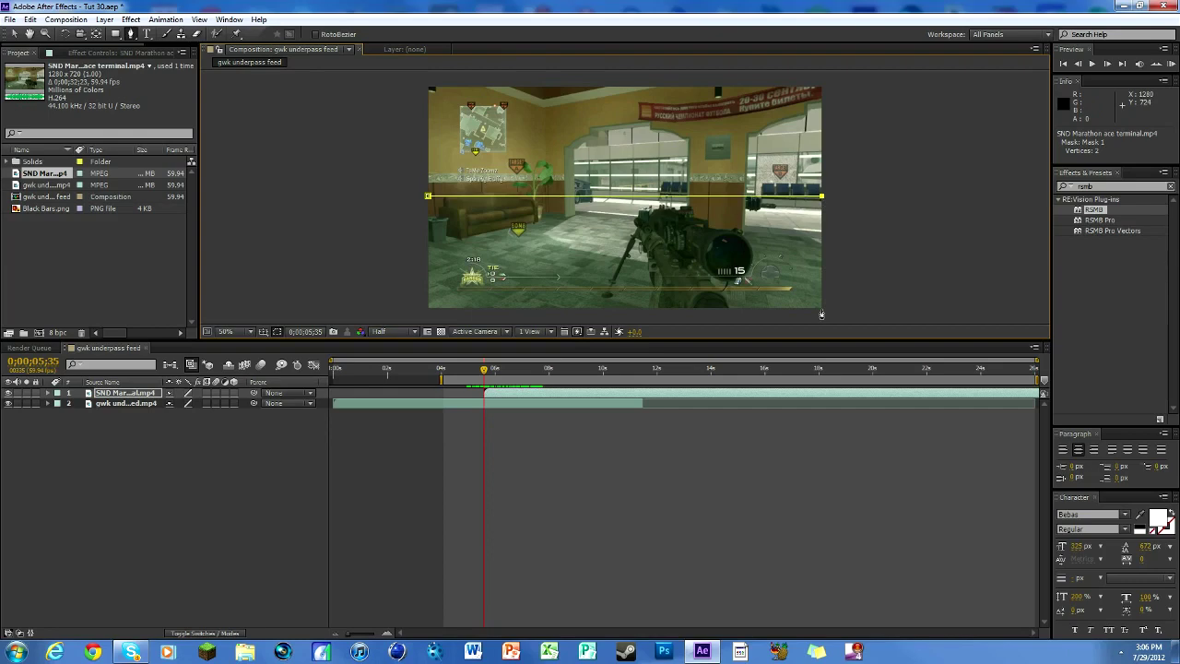
click(427, 308)
click(428, 196)
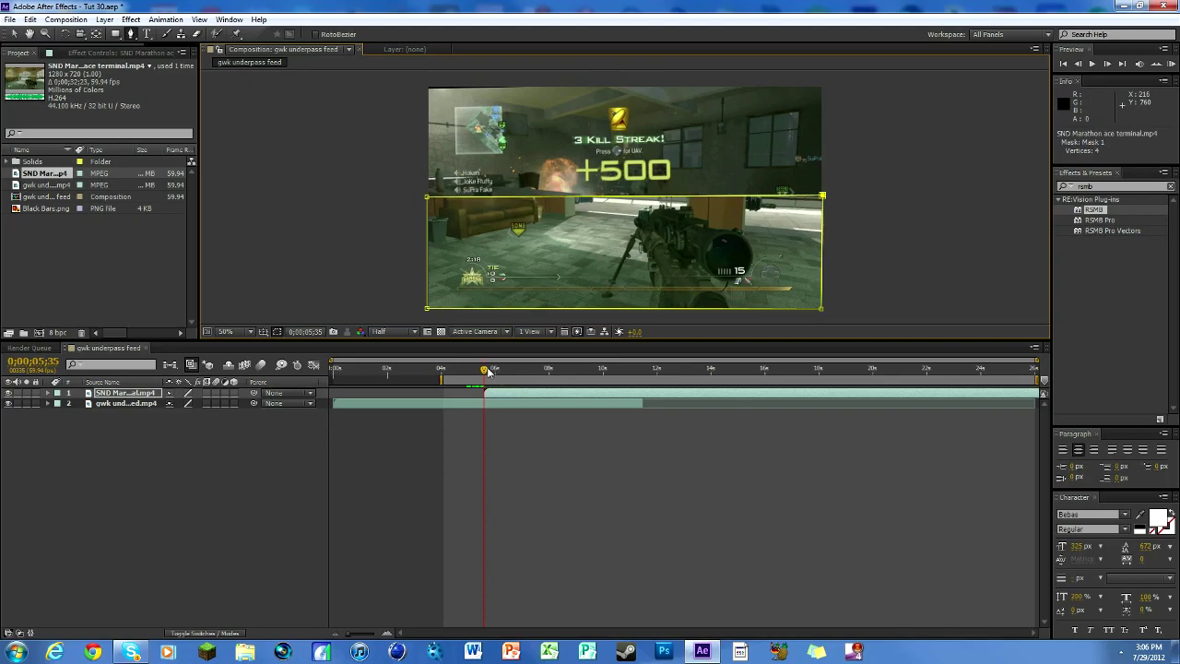
mouse_move(487, 370)
mouse_down()
mouse_move(508, 370)
mouse_move(487, 381)
mouse_up()
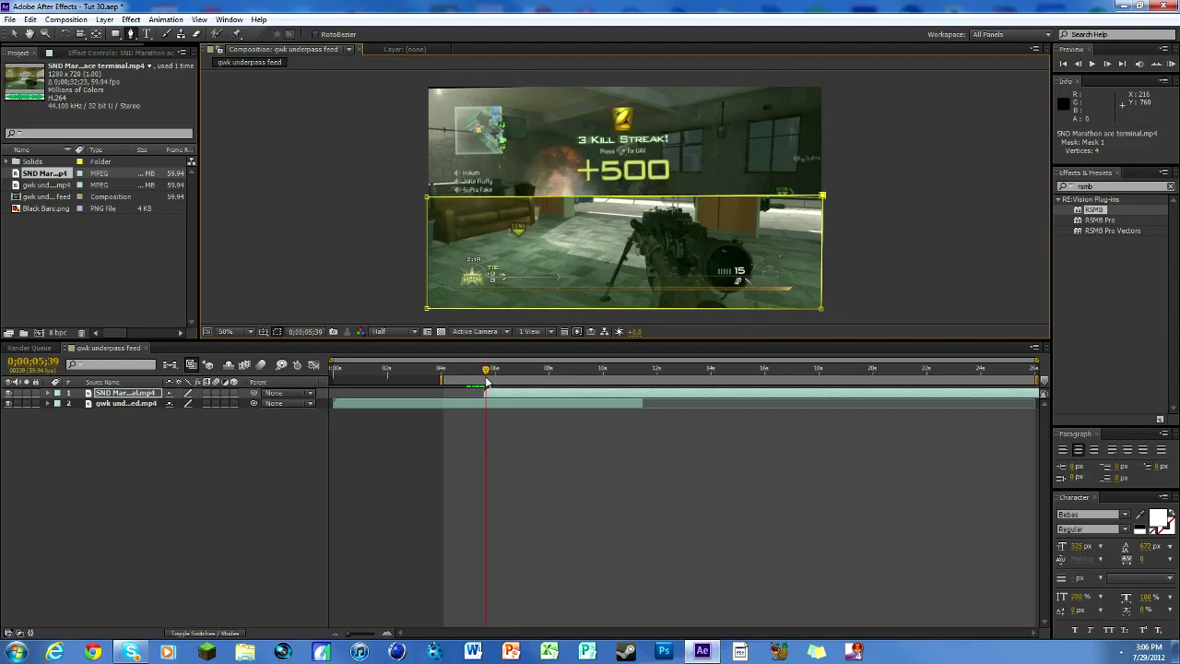
click(1078, 64)
Return to the SND clip's first frame and paste a duplicate of the masked SND layer.
click(1081, 64)
click(1080, 63)
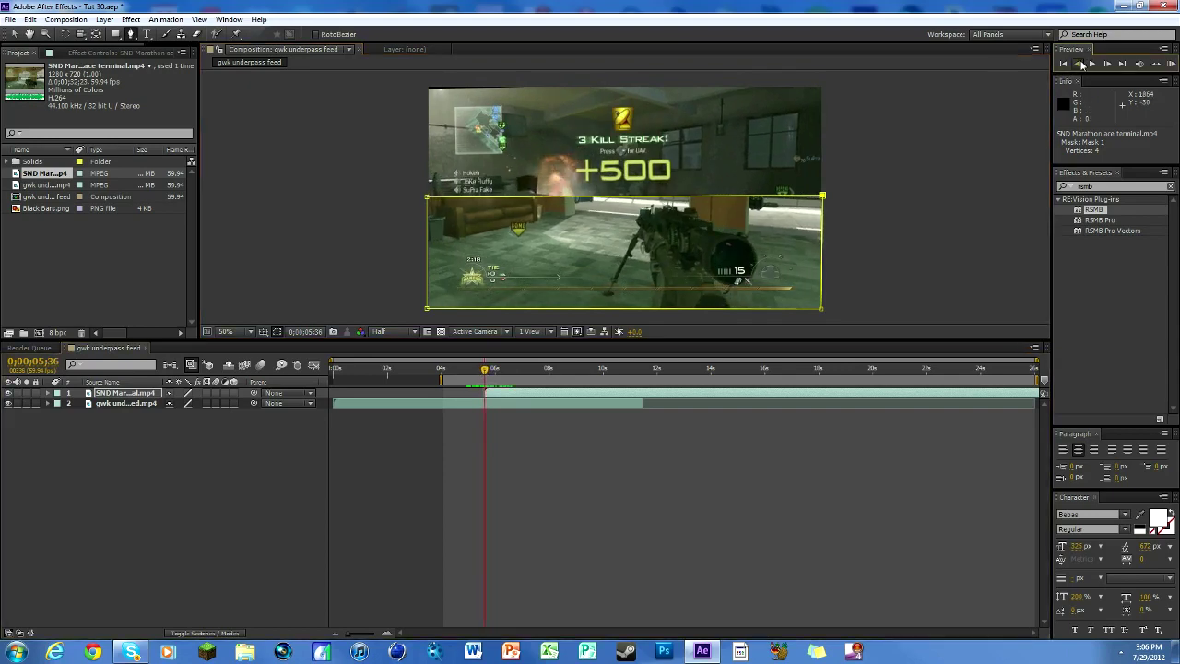
click(1080, 64)
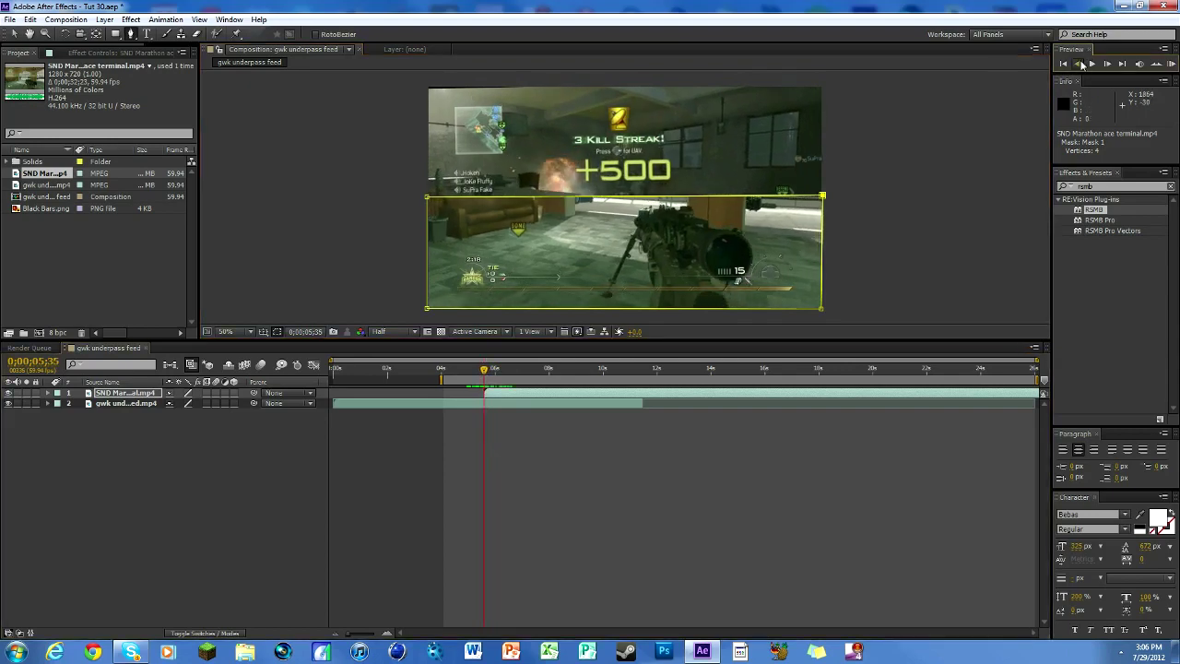
click(532, 394)
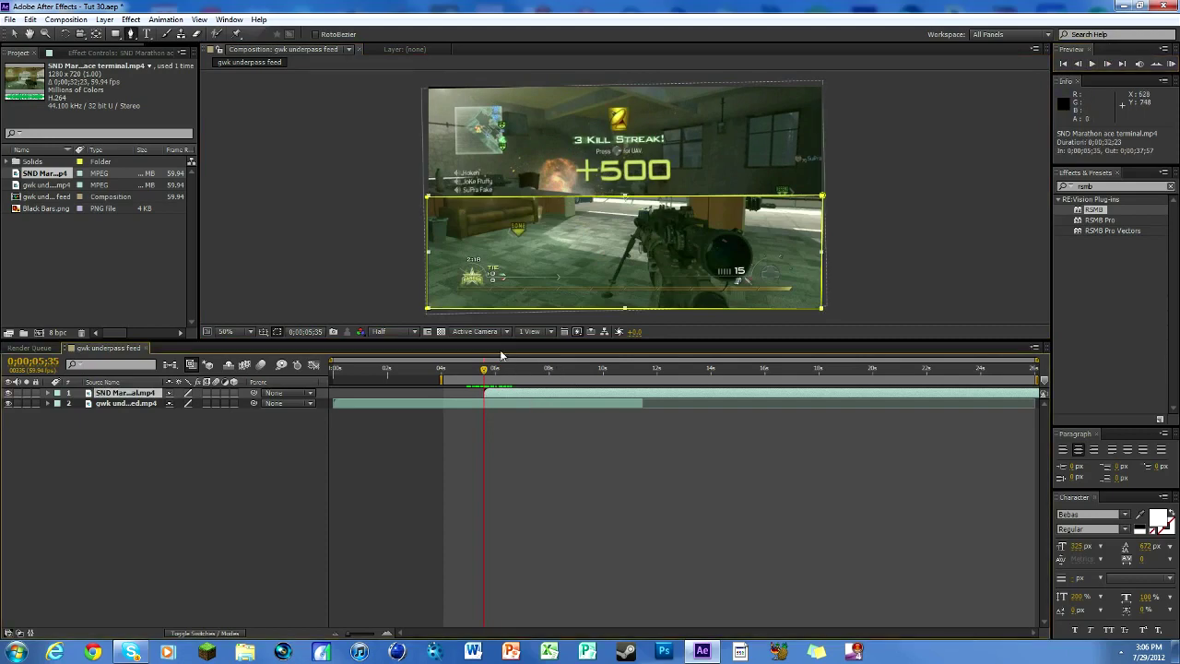
key(ctrl+v)
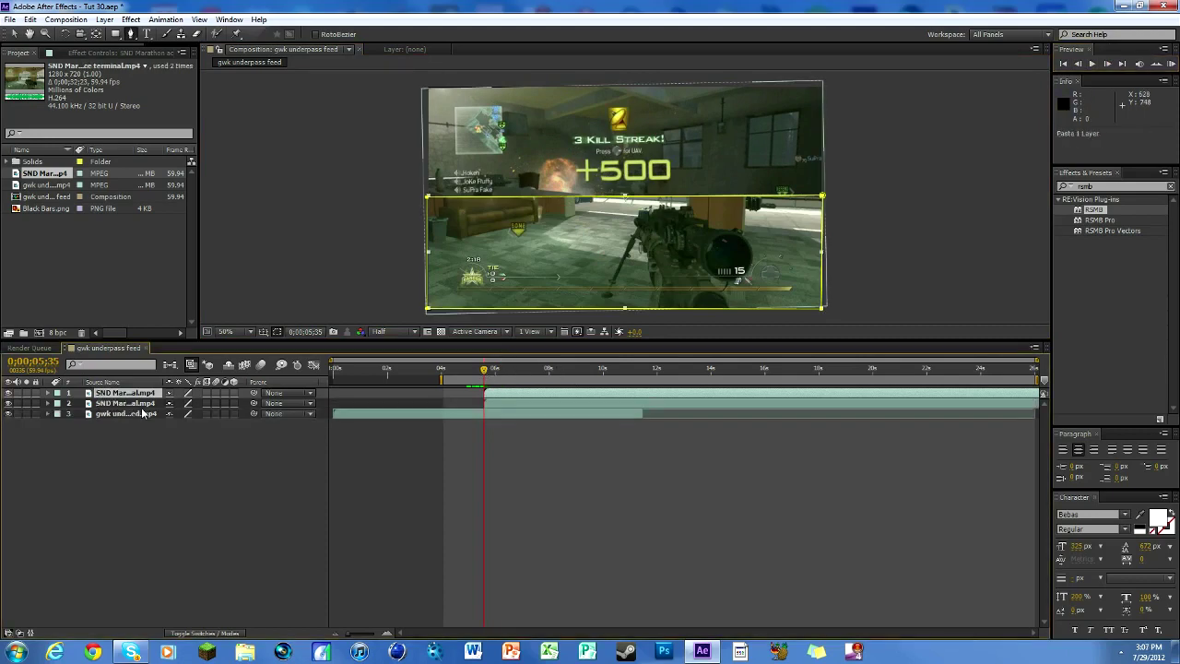
Invert Mask 1 on the copy so it covers the top half of the frame.
click(48, 393)
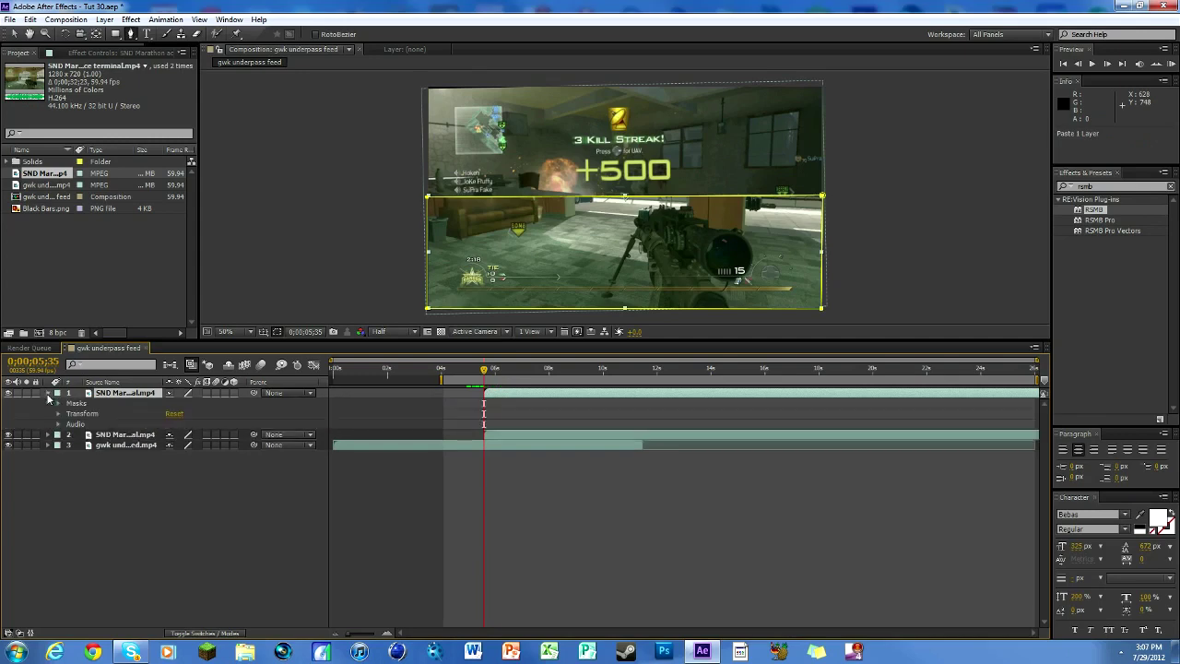
click(59, 404)
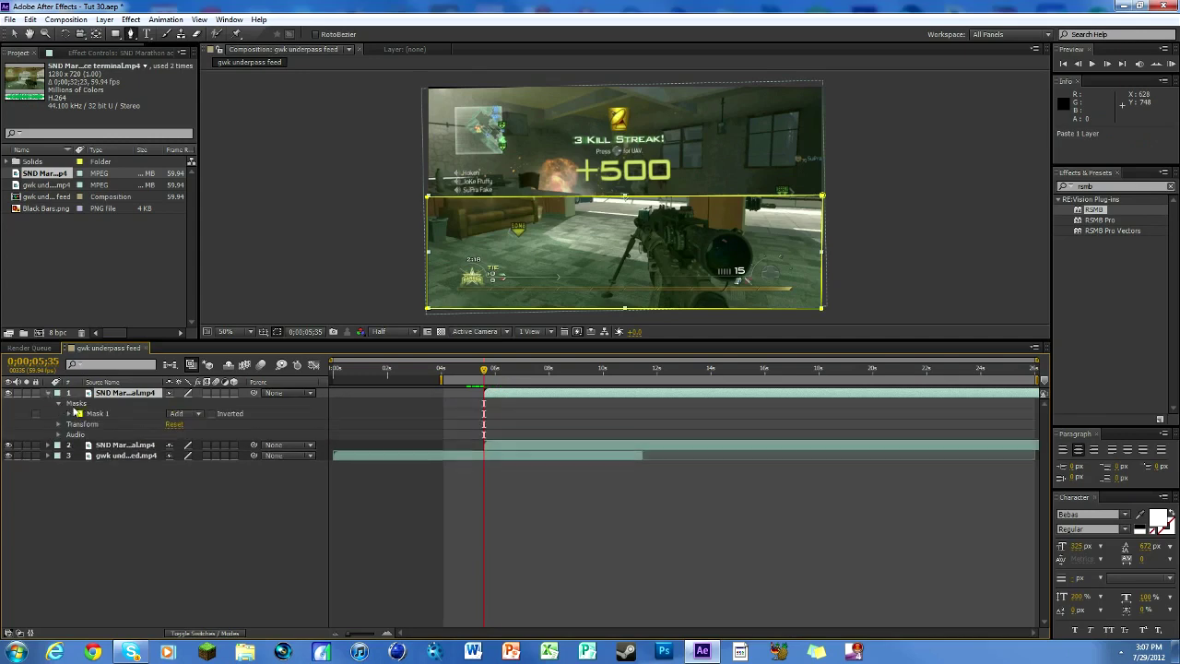
click(212, 414)
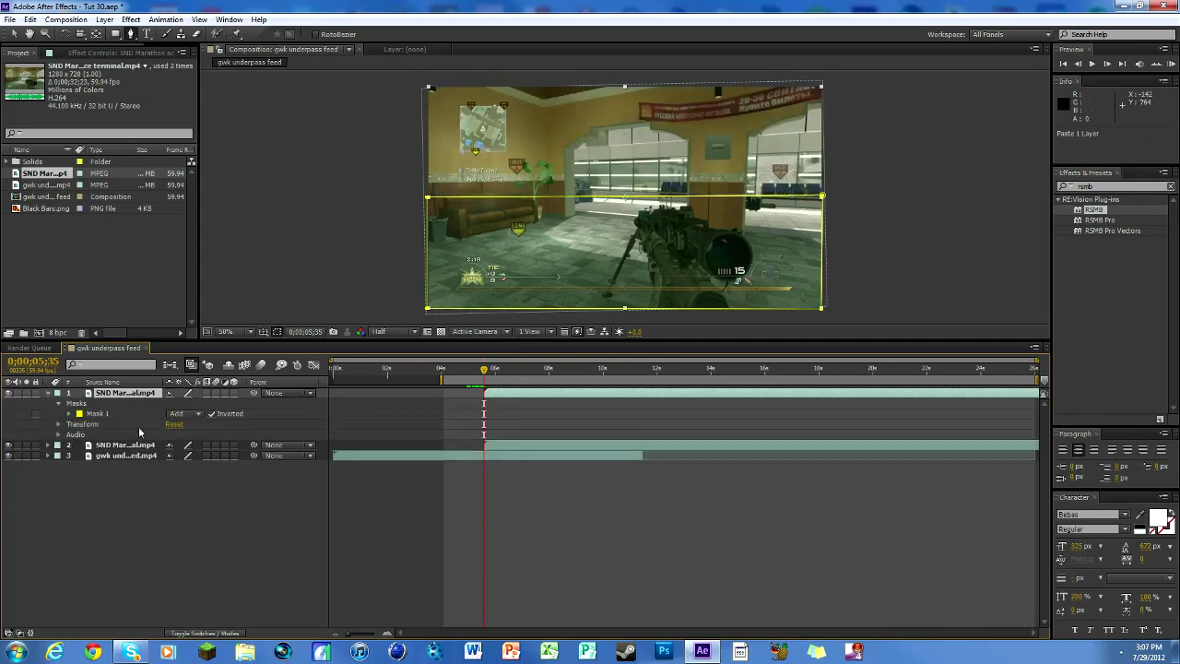
click(48, 393)
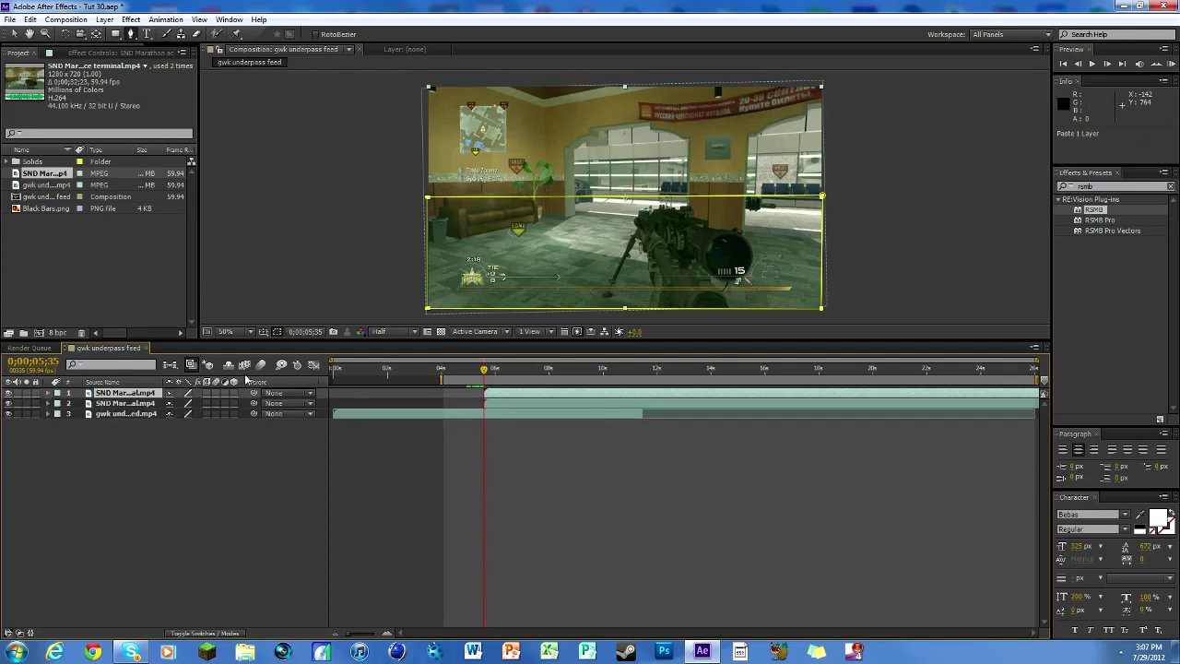
Reveal Position for both SND layers and select the top copy.
key(p)
shift+click(502, 414)
key(p)
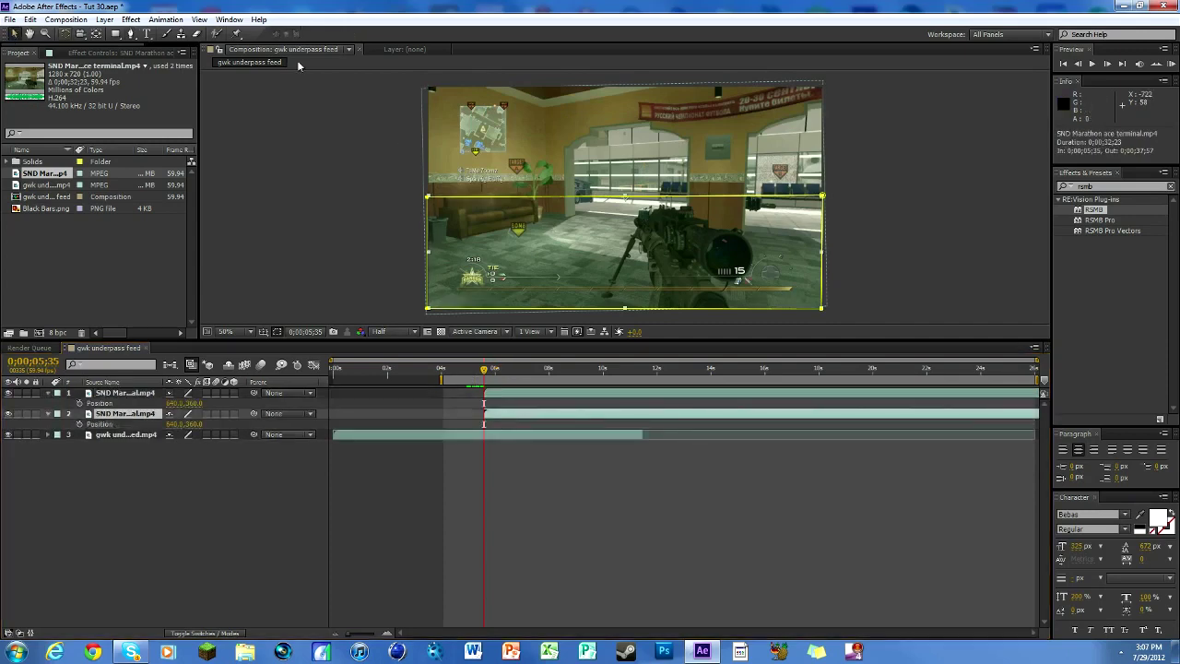
click(596, 136)
click(109, 417)
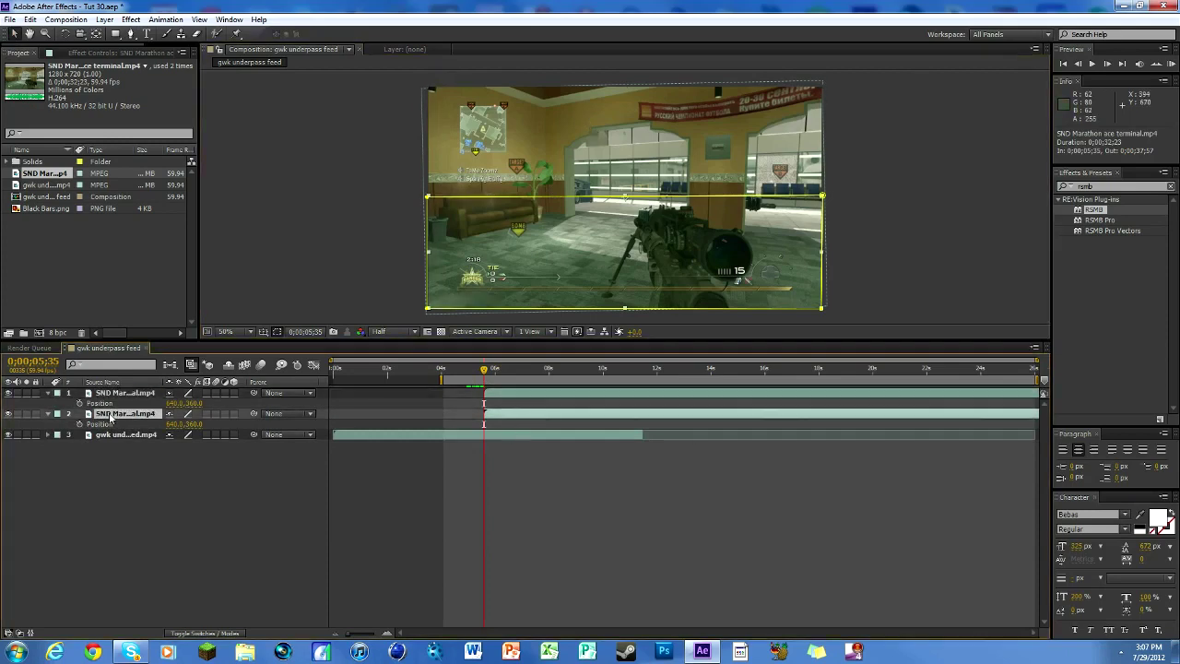
click(117, 394)
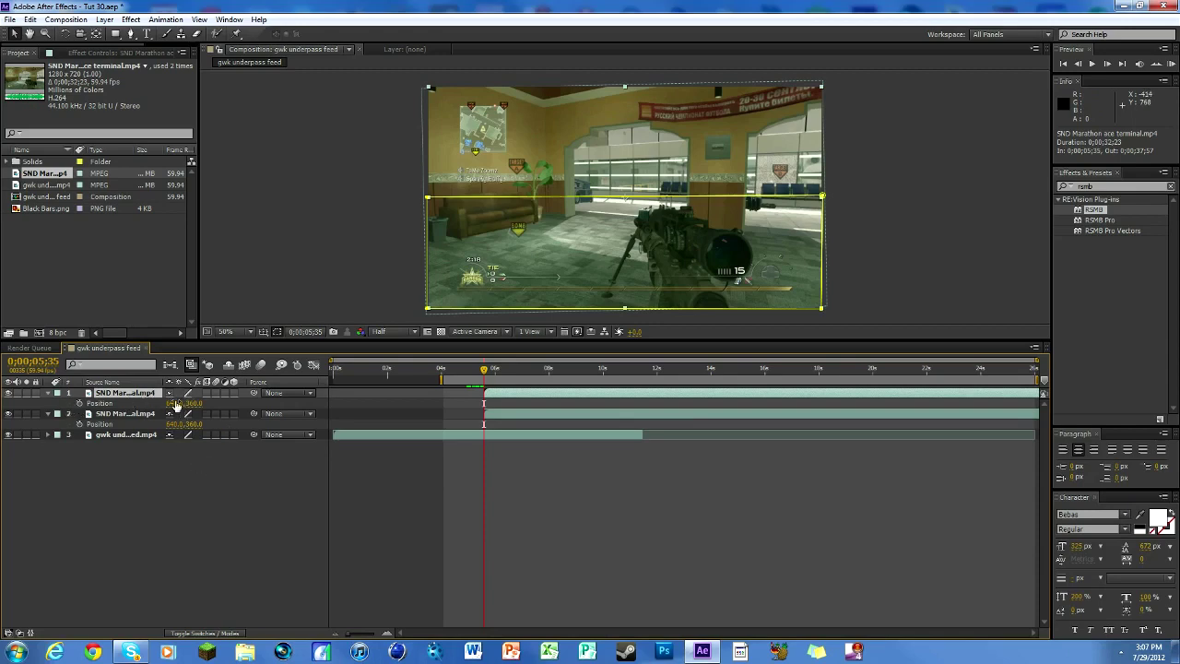
Keyframe the top copy sliding from off-screen left to X 640 at 0;00;05;58.
click(79, 403)
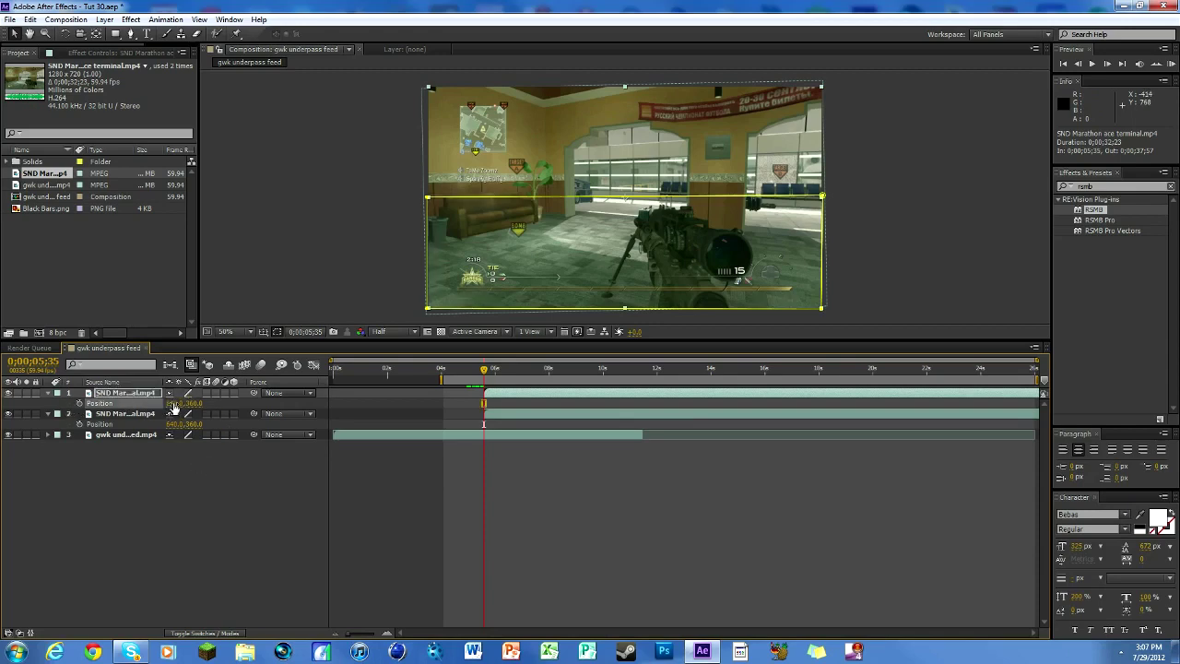
drag(175, 403, 40, 403)
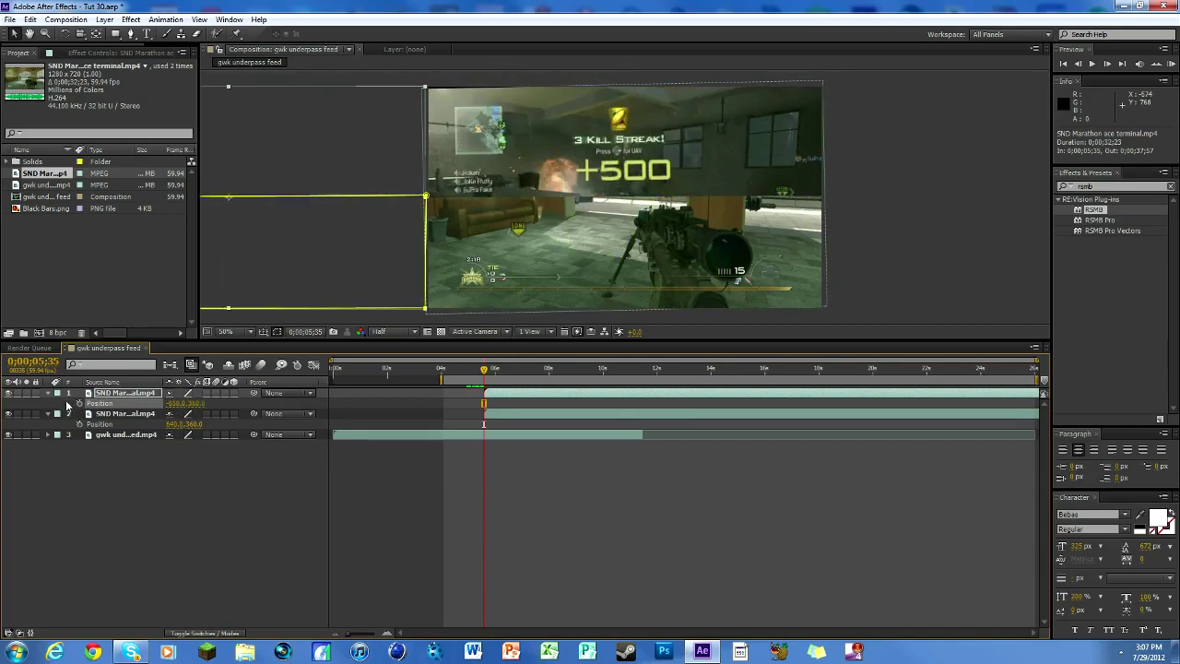
click(80, 403)
drag(486, 370, 495, 369)
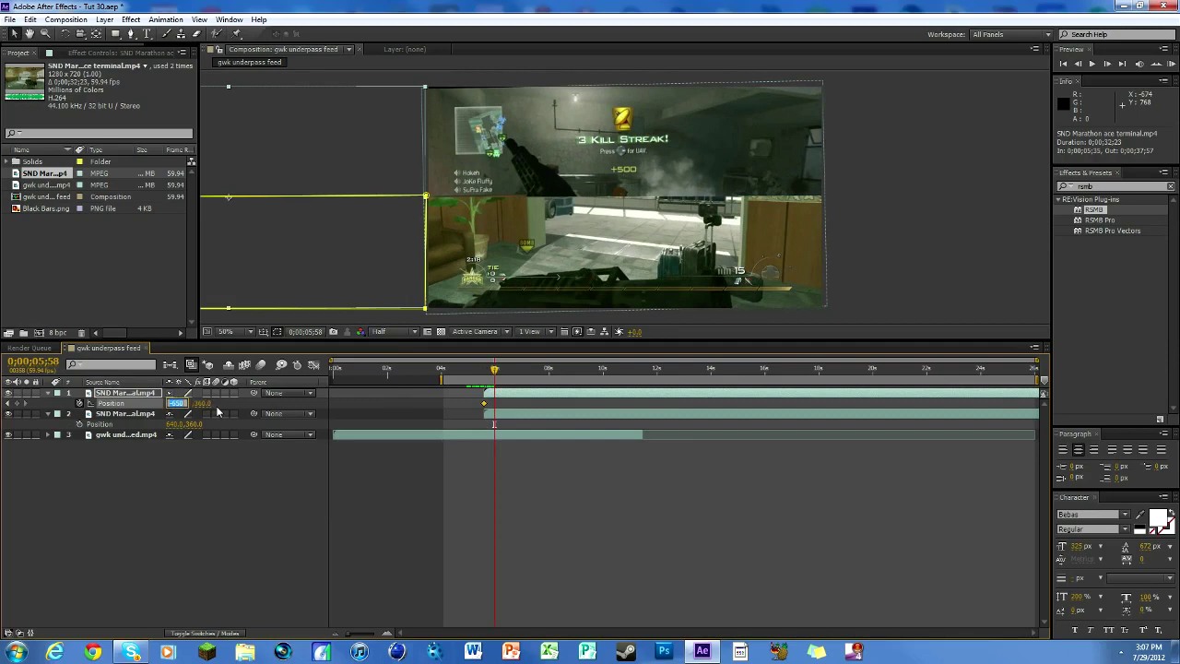
text(640)
key(Return)
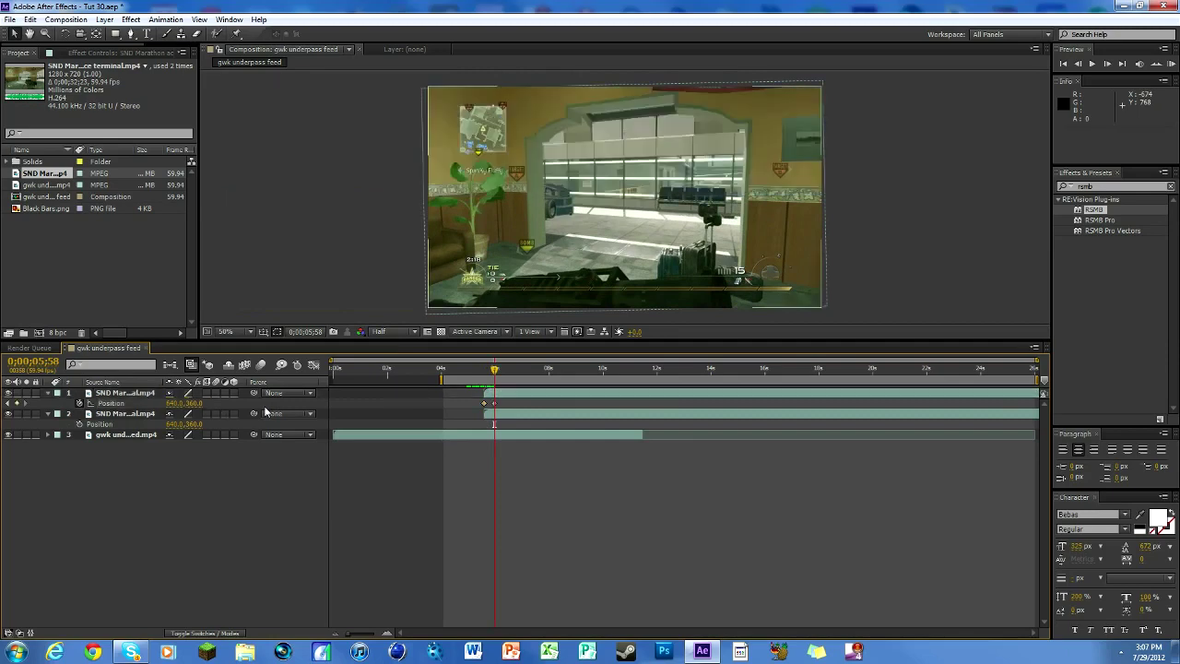
Keyframe the second clip's Position from about X 1935 off-screen right to 640,360.
click(508, 419)
click(79, 423)
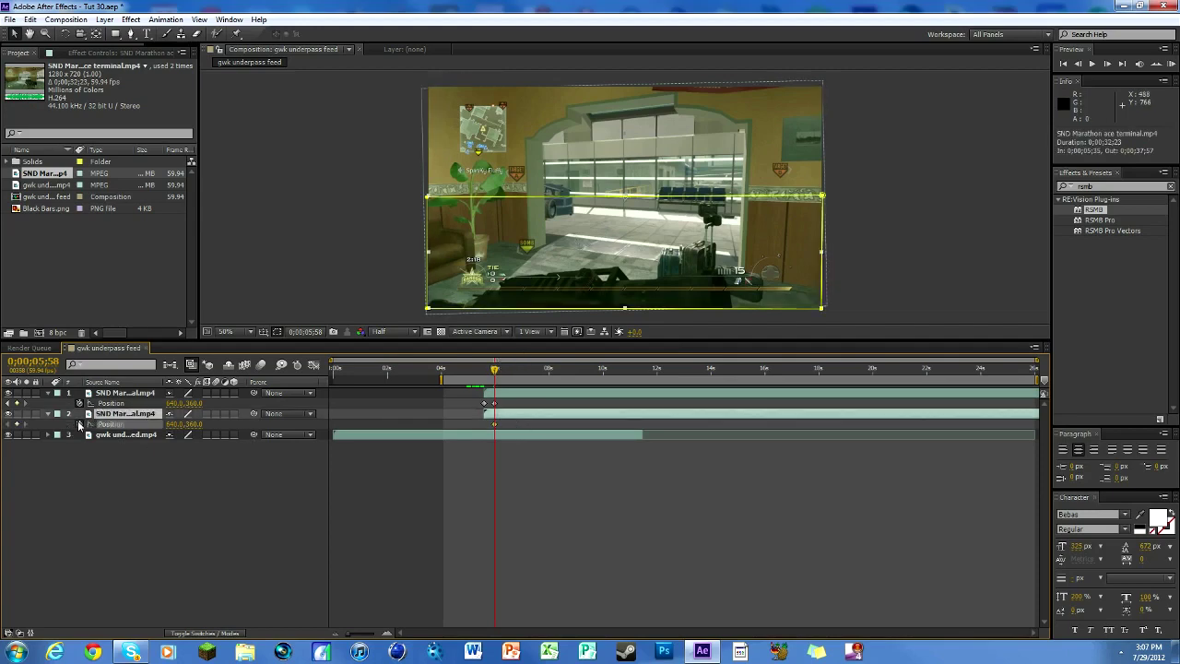
drag(182, 423, 373, 423)
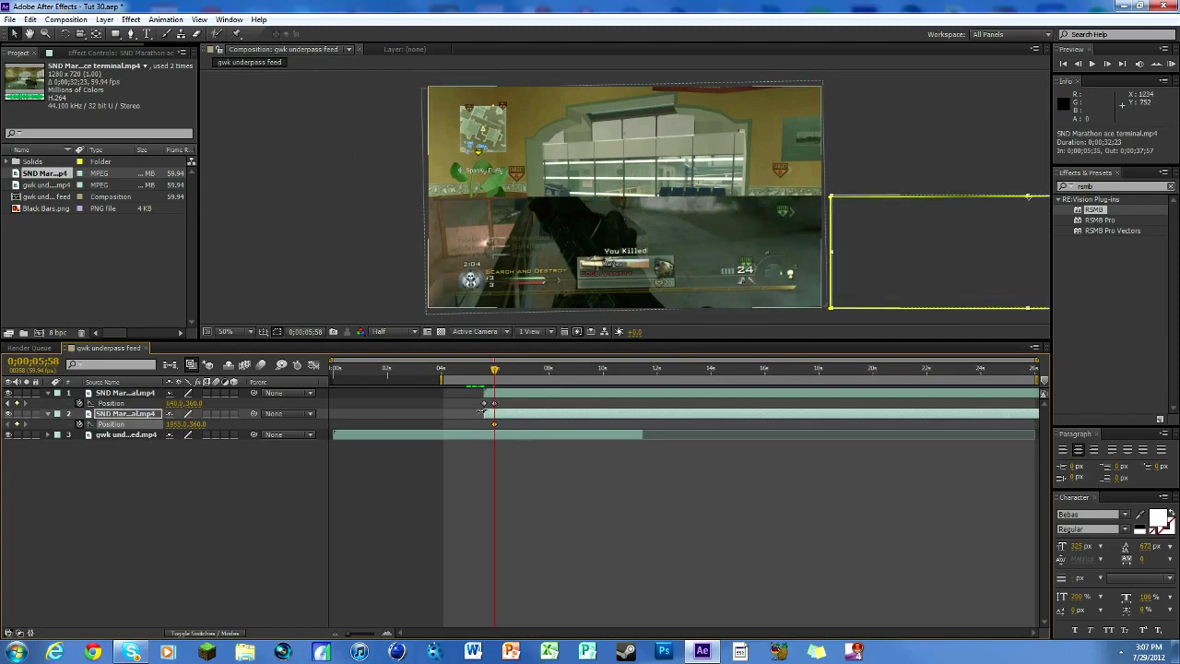
key(shift+Left)
key(shift+Left)
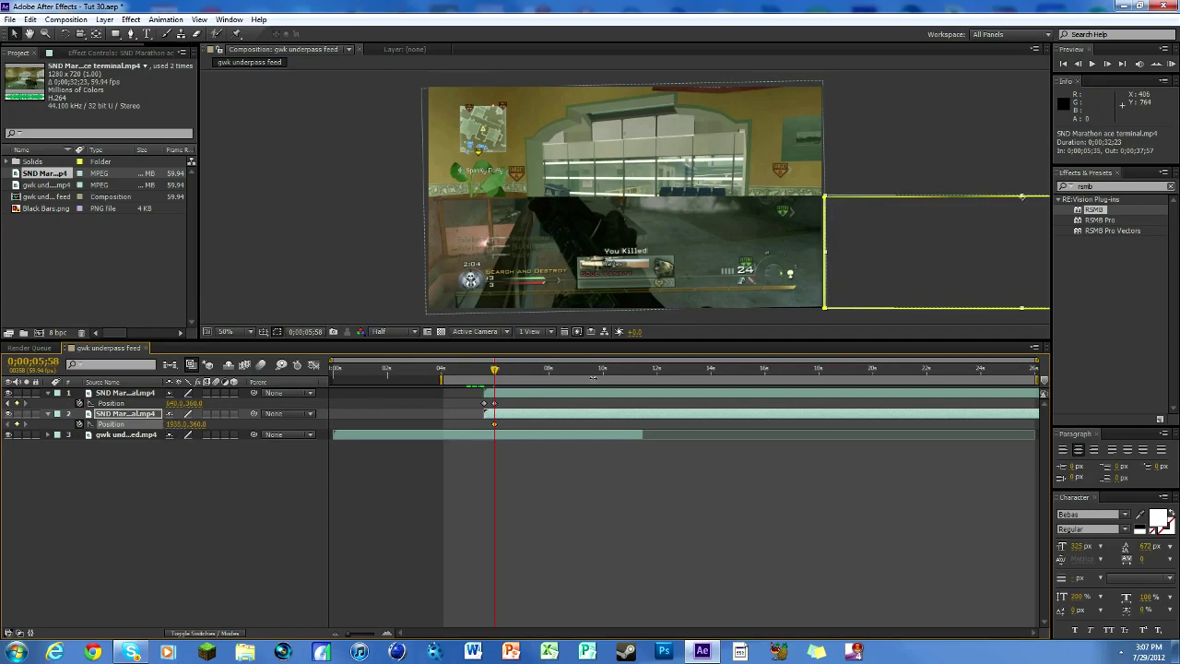
drag(498, 376, 506, 376)
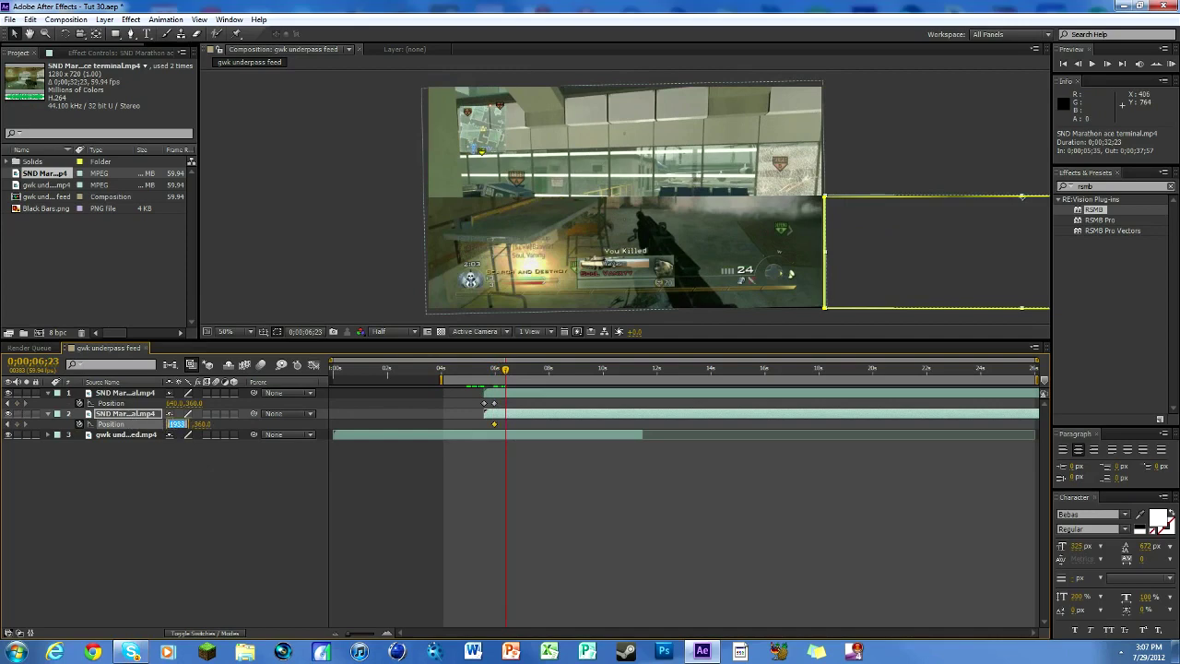
key(Return)
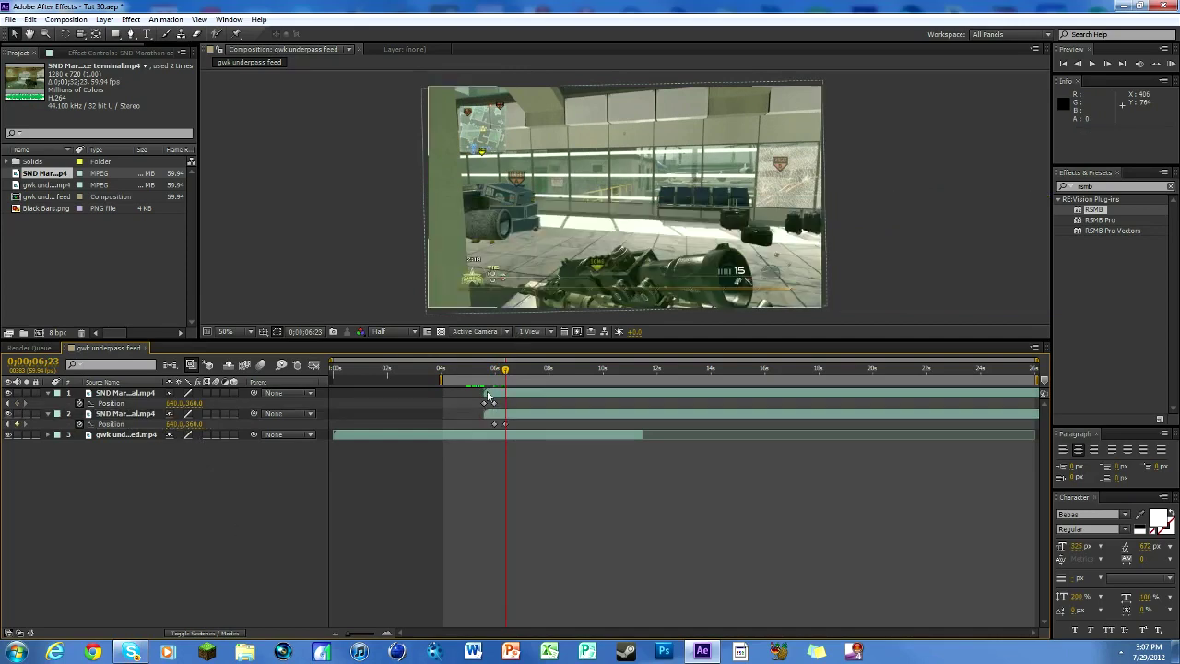
Go back before the transition and preview the two-sided slide.
click(10, 424)
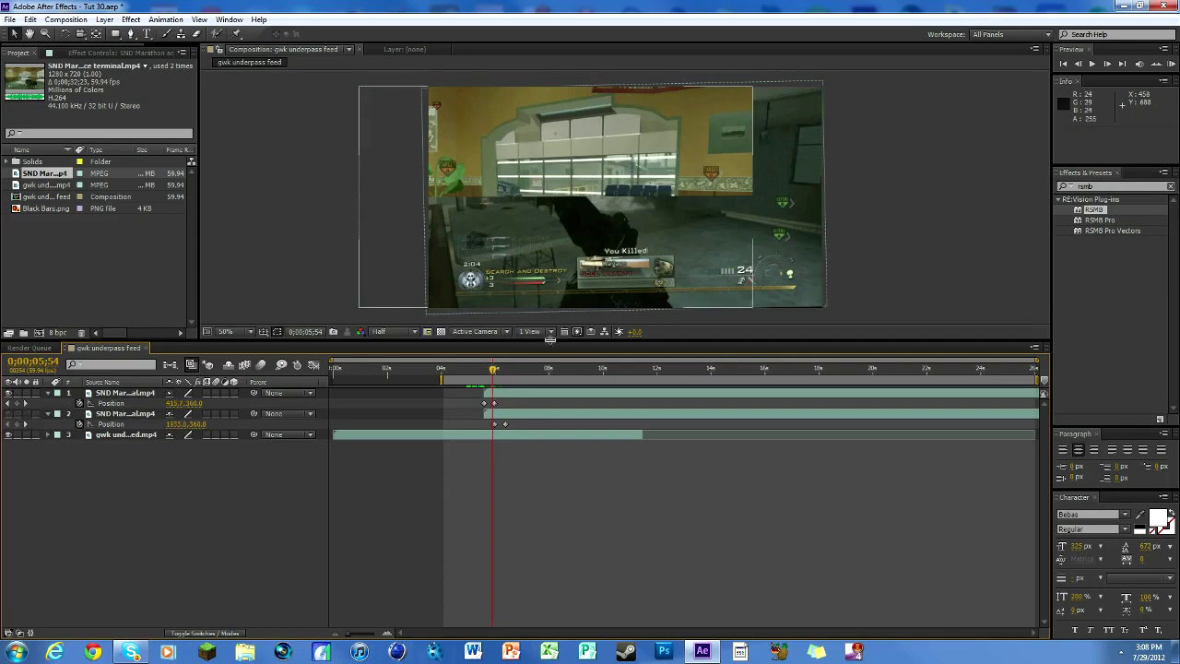
drag(493, 369, 496, 368)
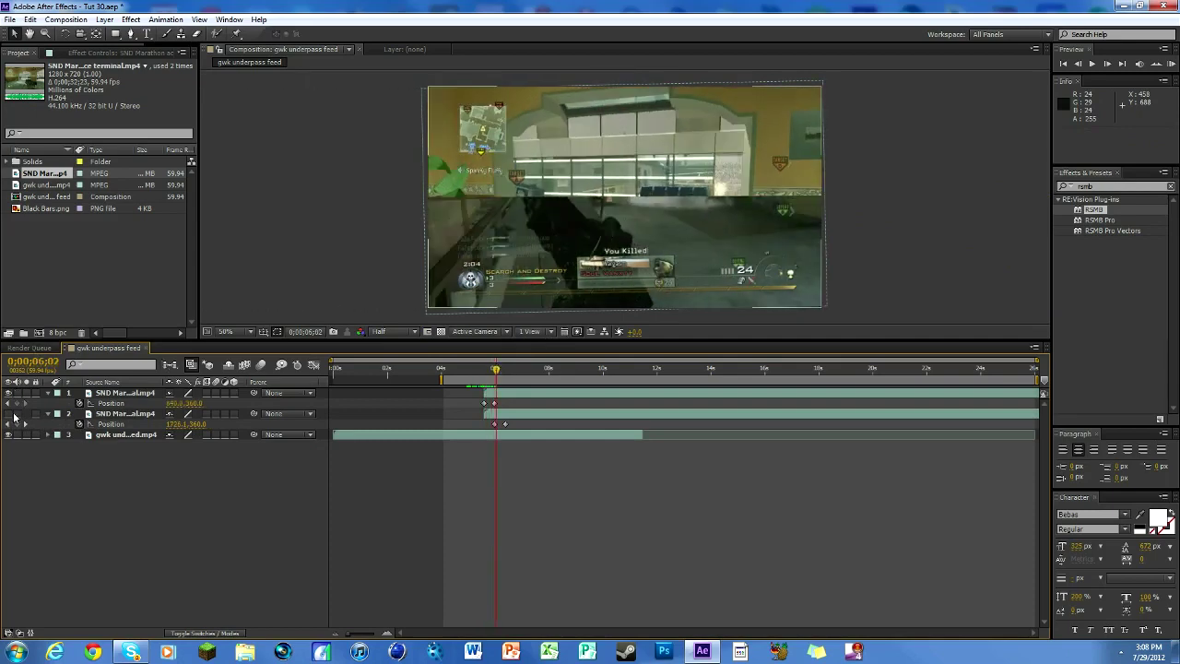
key(space)
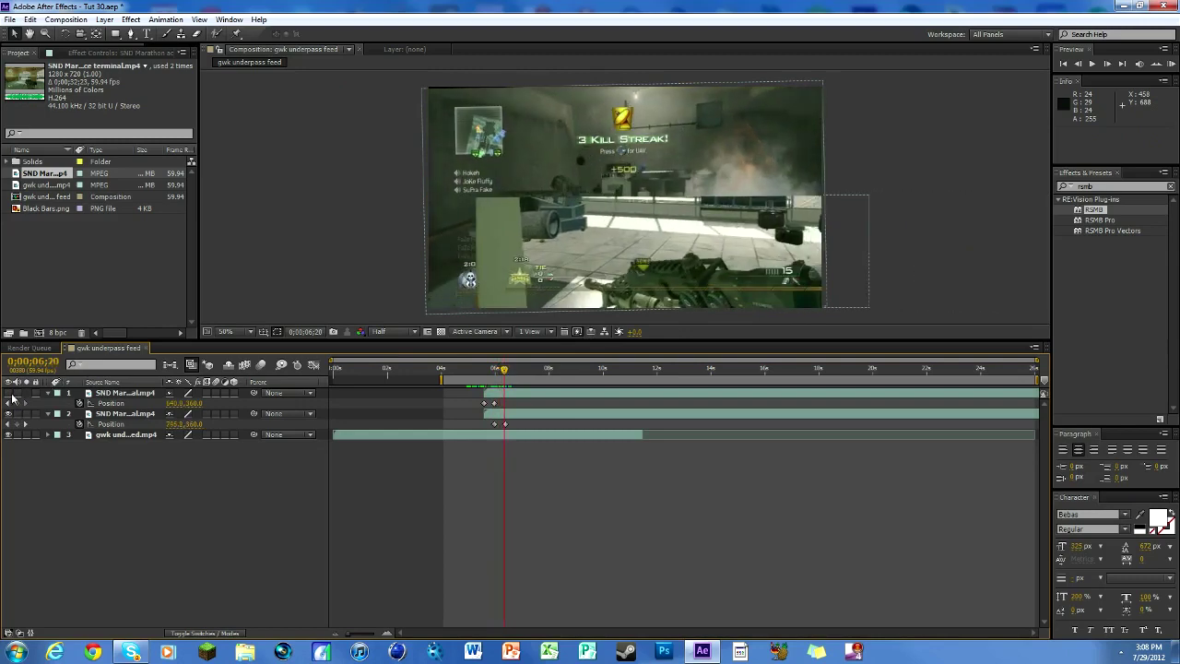
drag(502, 372, 490, 362)
Apply Keyframe Assistant > Easy Ease to all the slide Position keyframes.
drag(518, 454, 479, 403)
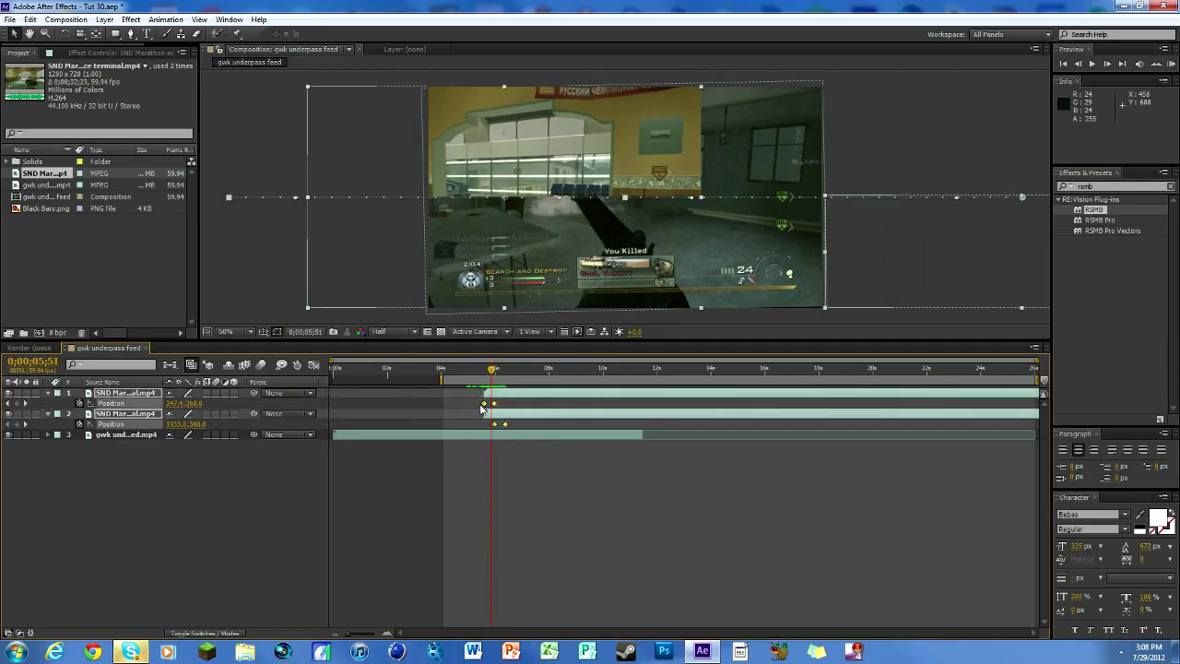
right_click(482, 406)
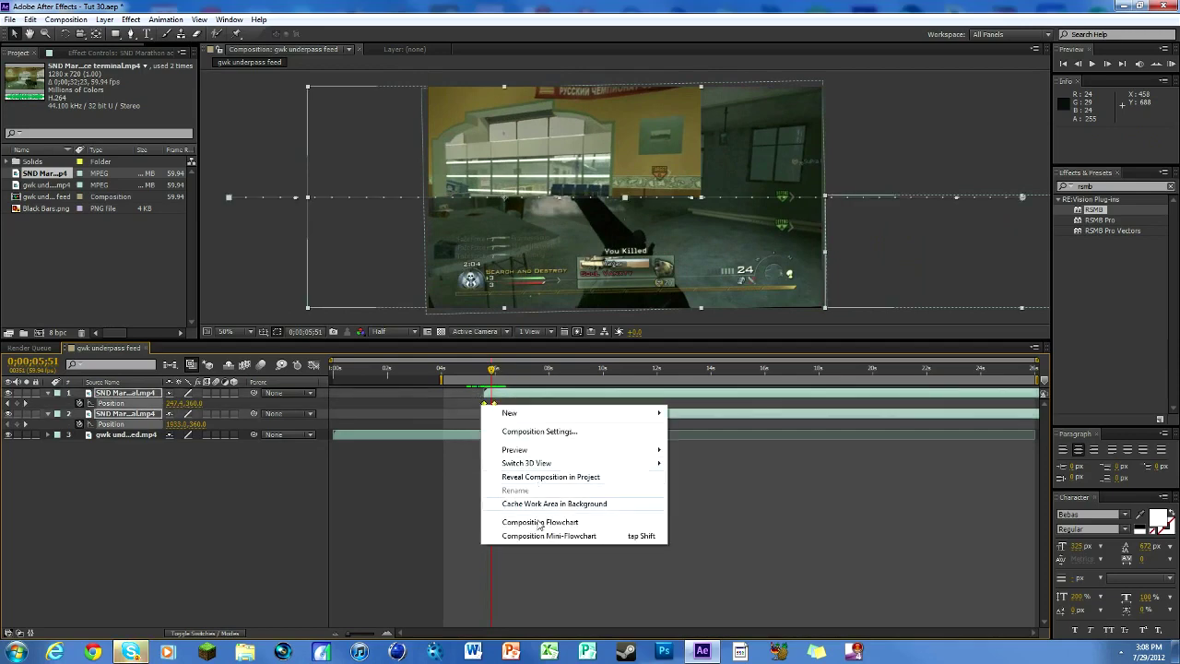
right_click(484, 403)
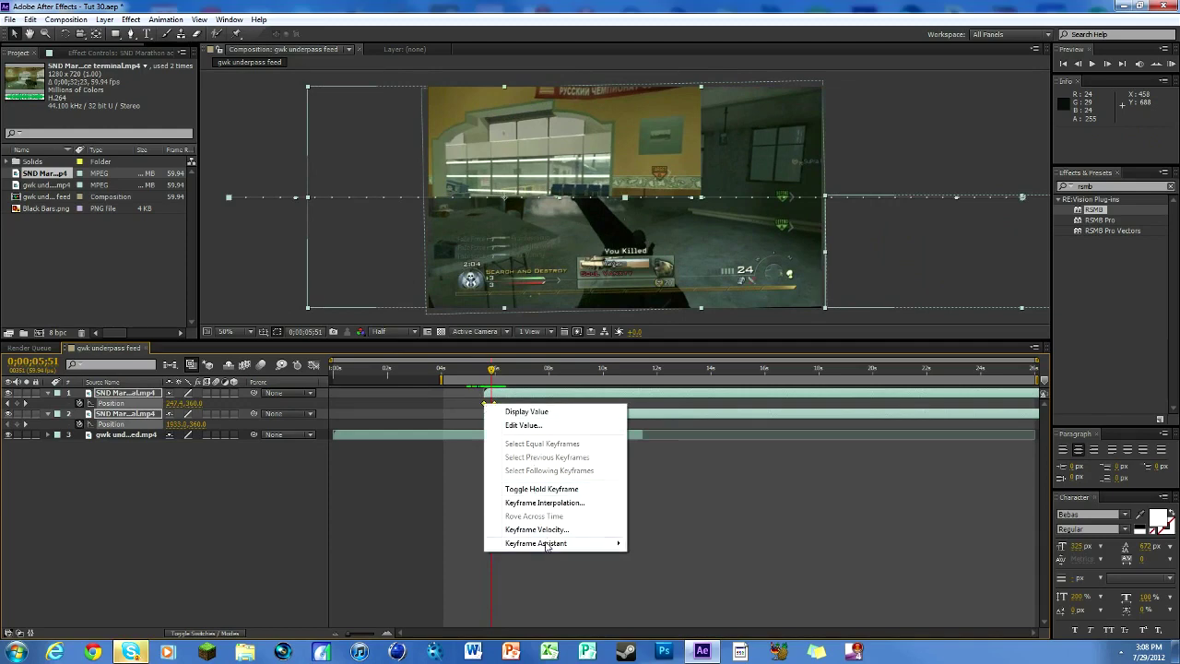
mouse_move(581, 544)
click(672, 570)
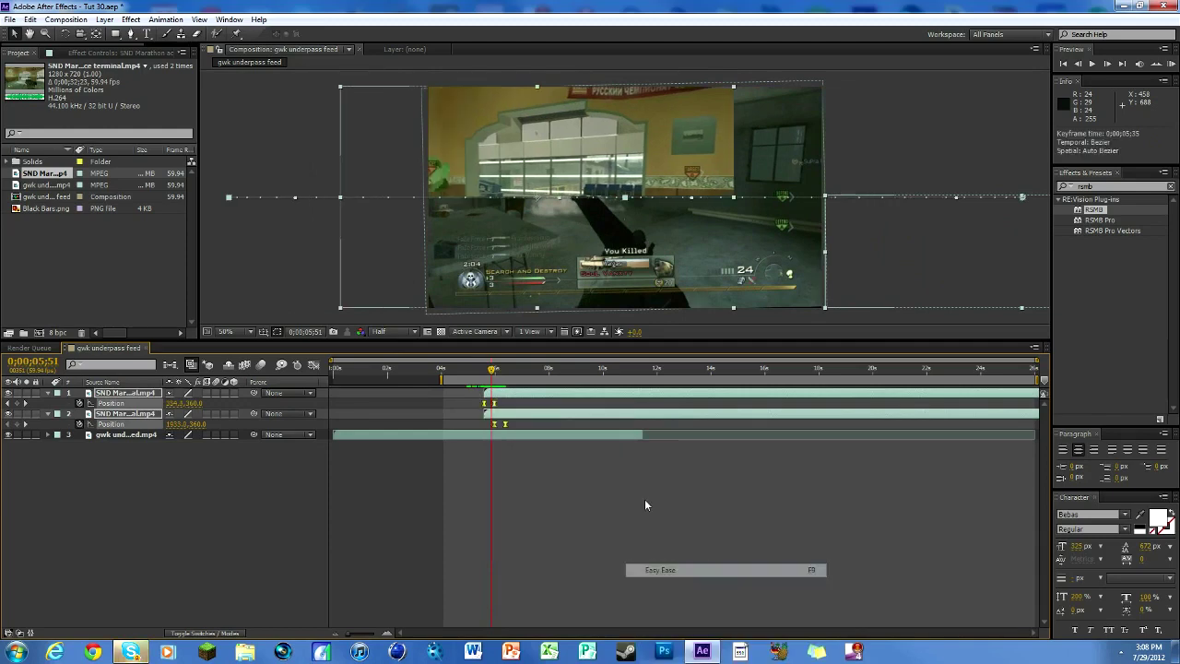
click(484, 369)
drag(483, 369, 497, 371)
Deselect, collapse both clip layers' Position properties and return to the transition start.
click(332, 469)
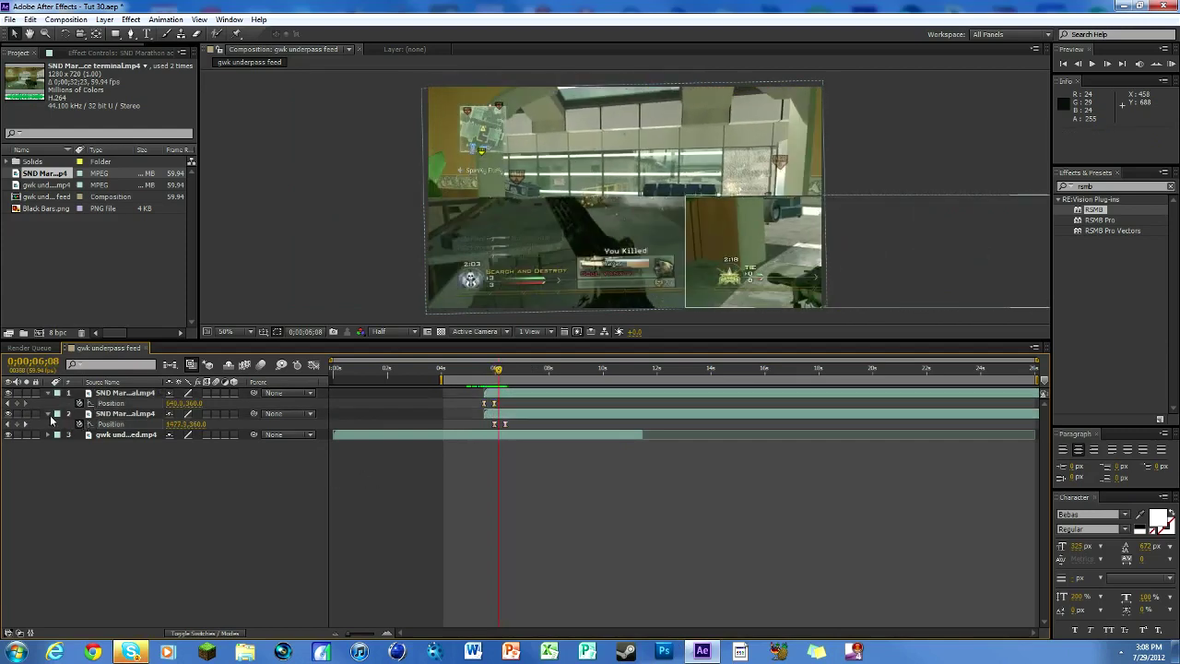
click(49, 414)
click(49, 394)
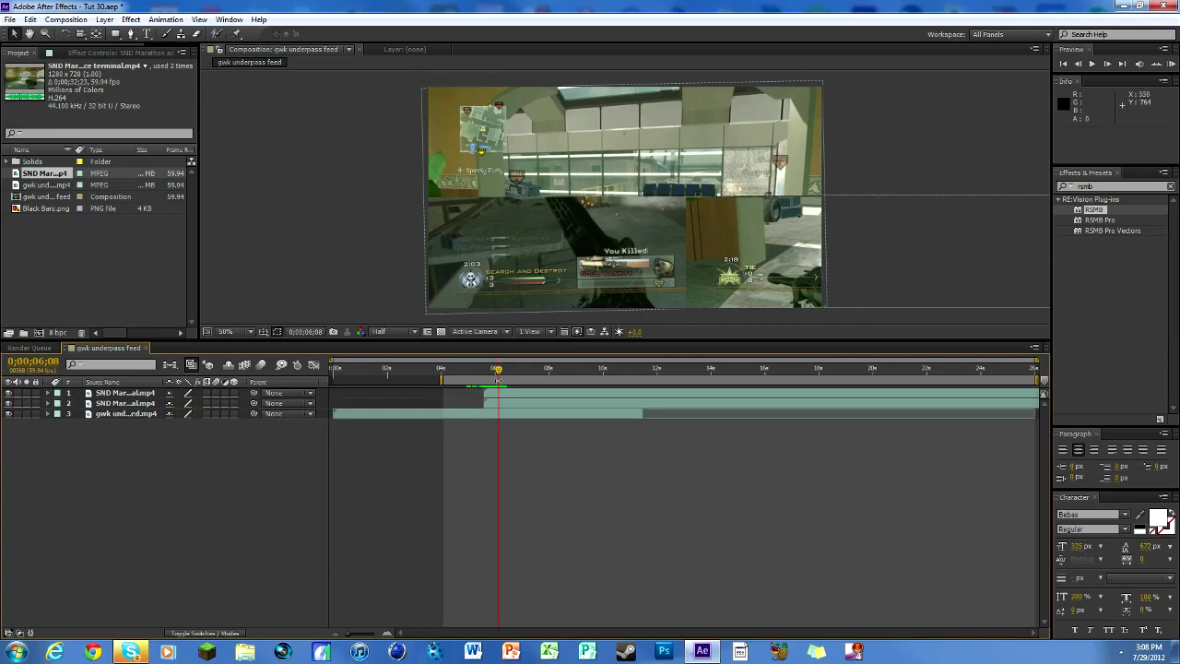
click(494, 372)
drag(495, 372, 489, 371)
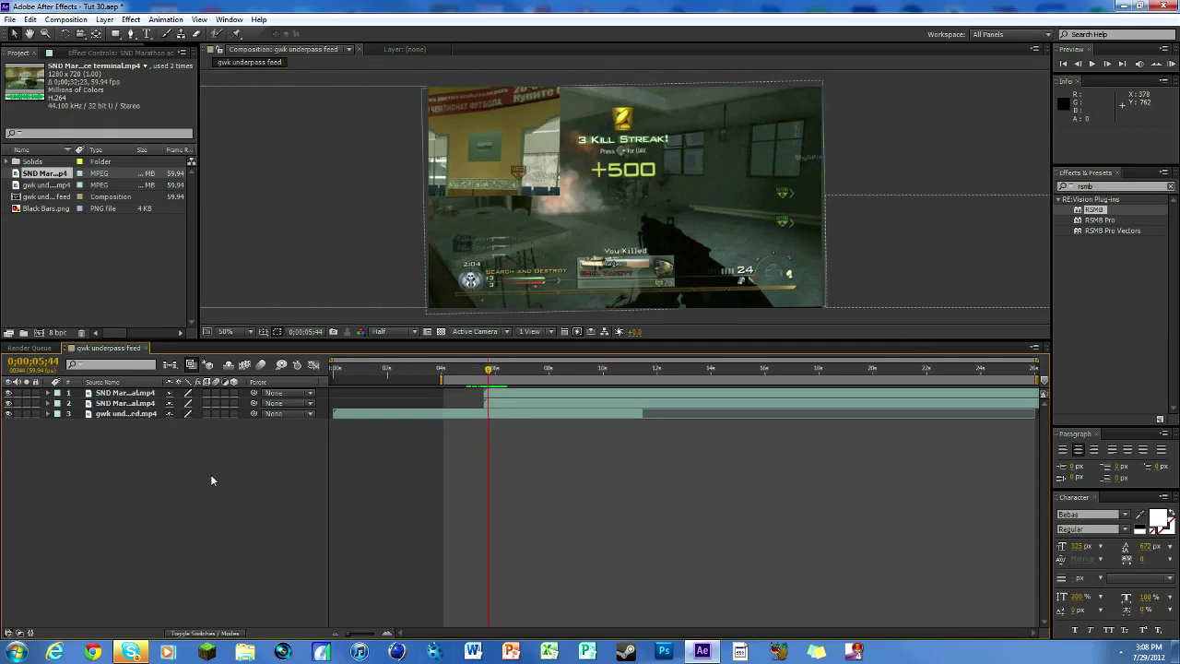
Create a new null object layer, Null 2, via New > Null Object.
right_click(234, 458)
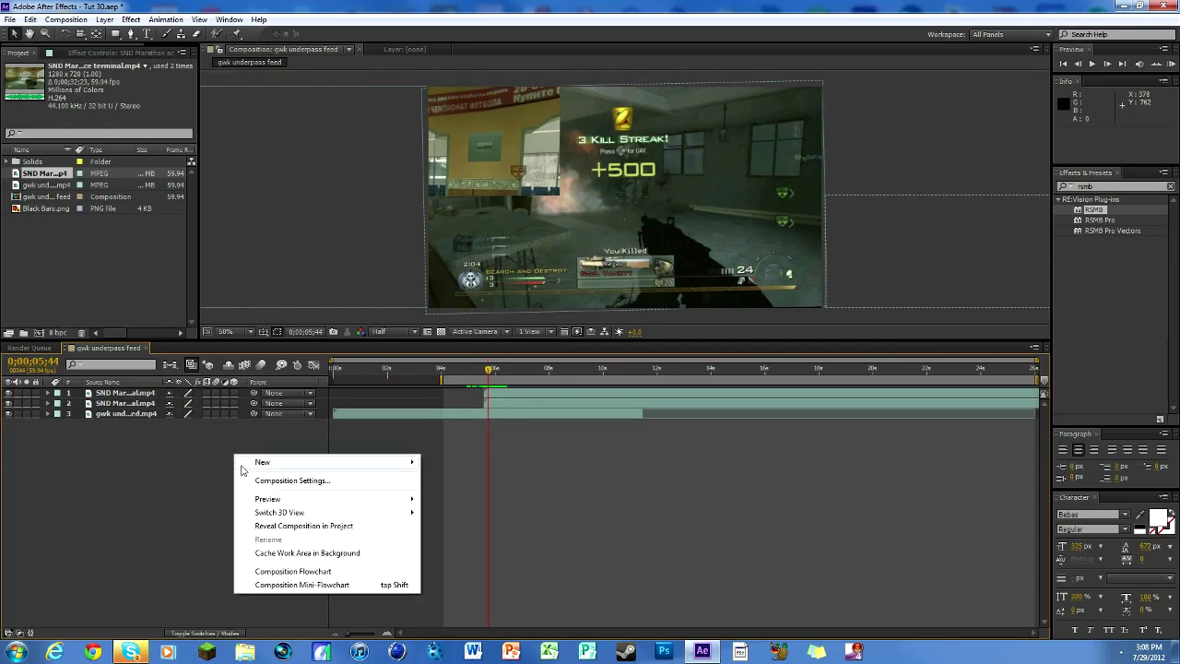
mouse_move(387, 462)
click(476, 533)
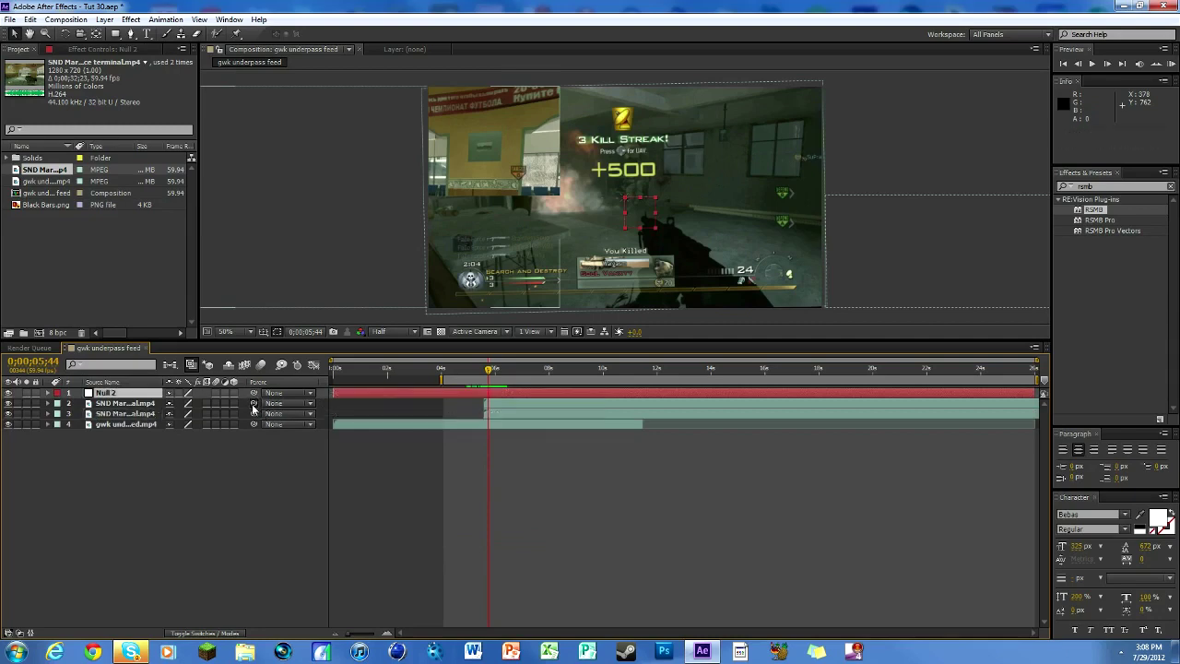
Parent both SND halves and the gwk underpass clip to Null 2.
click(126, 406)
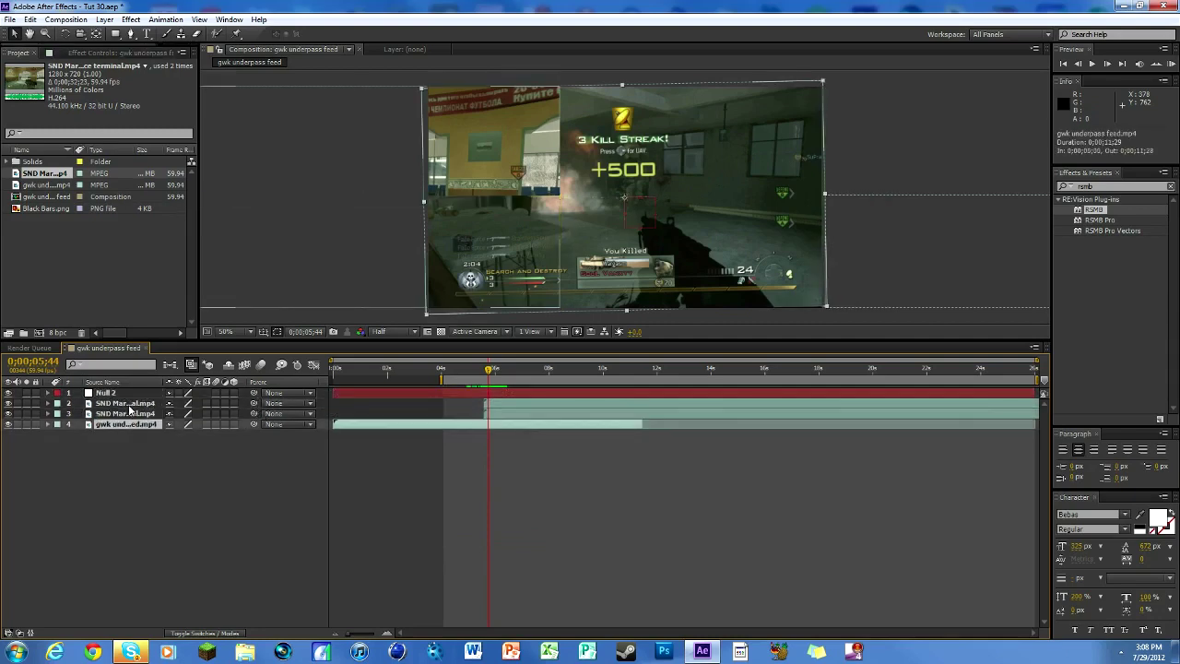
drag(254, 413, 104, 392)
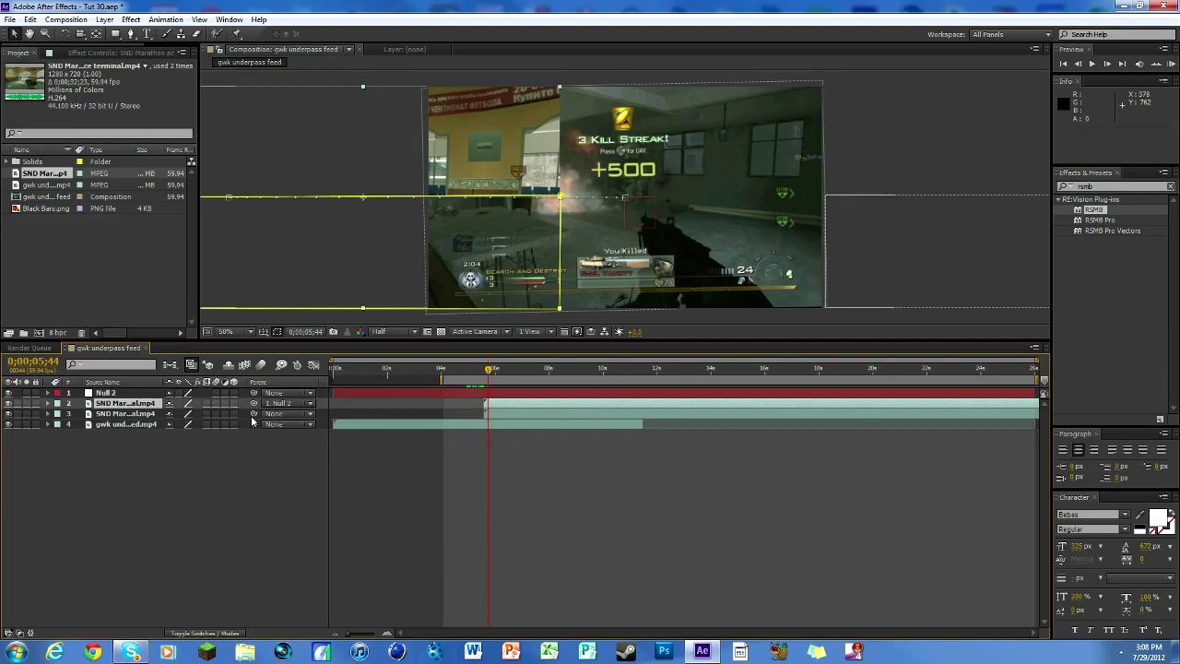
drag(254, 413, 105, 393)
drag(255, 406, 136, 397)
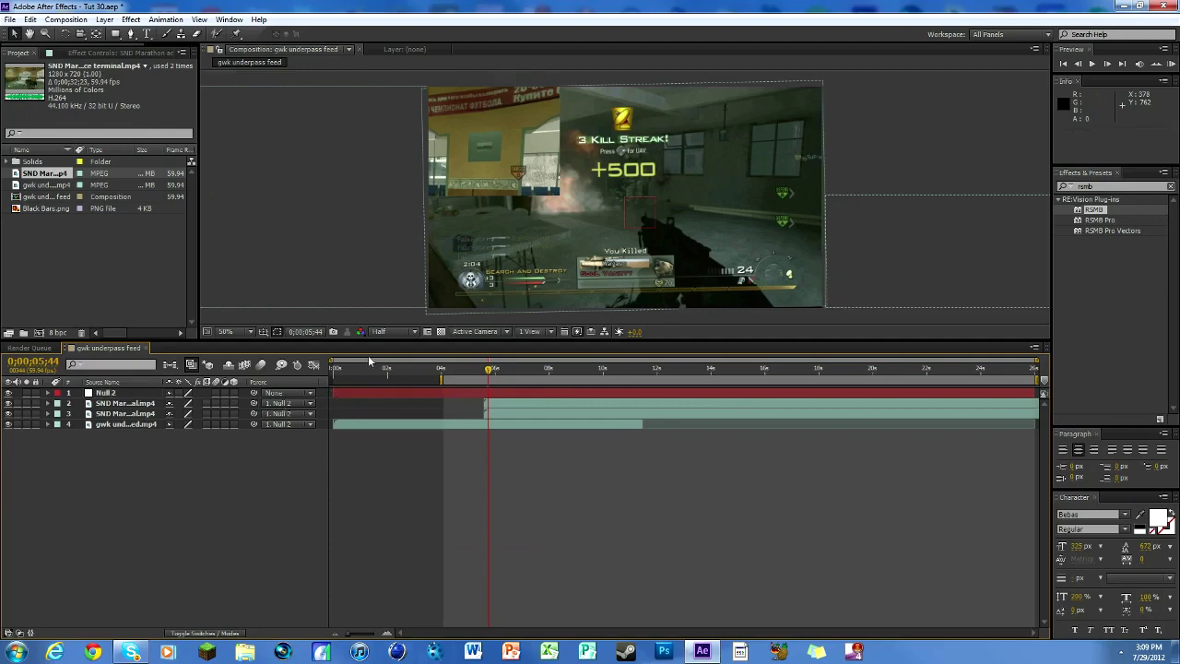
click(106, 393)
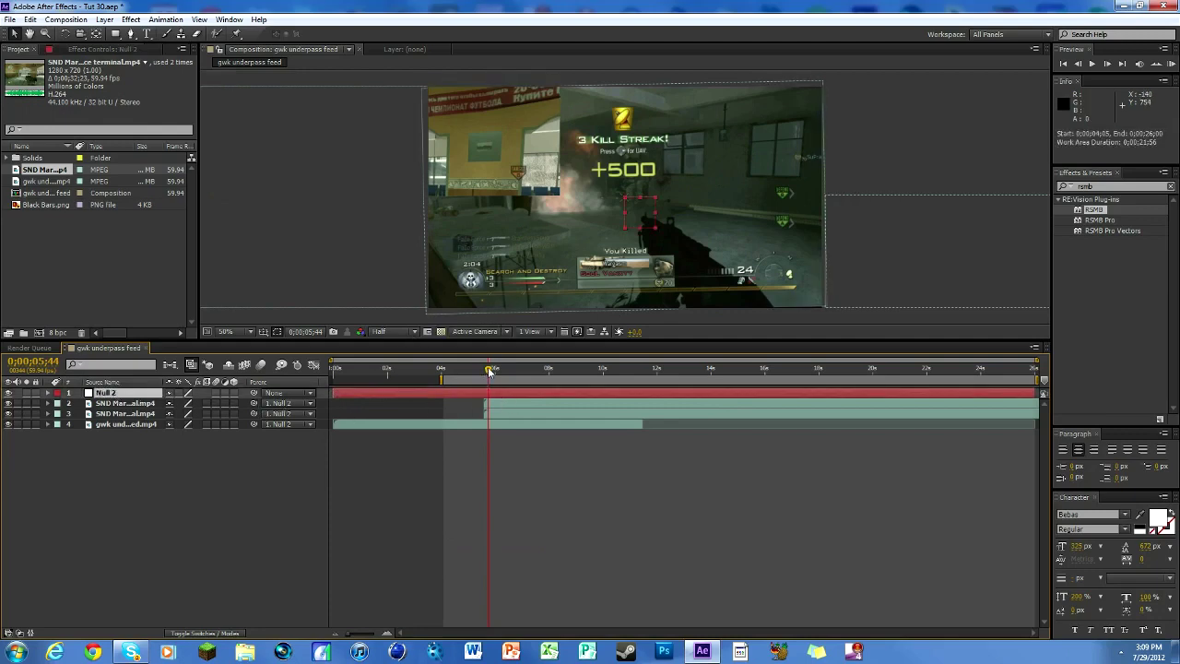
Add the expression wiggle (1,12) to Null 2's Position and check the shaking footage.
drag(488, 369, 494, 369)
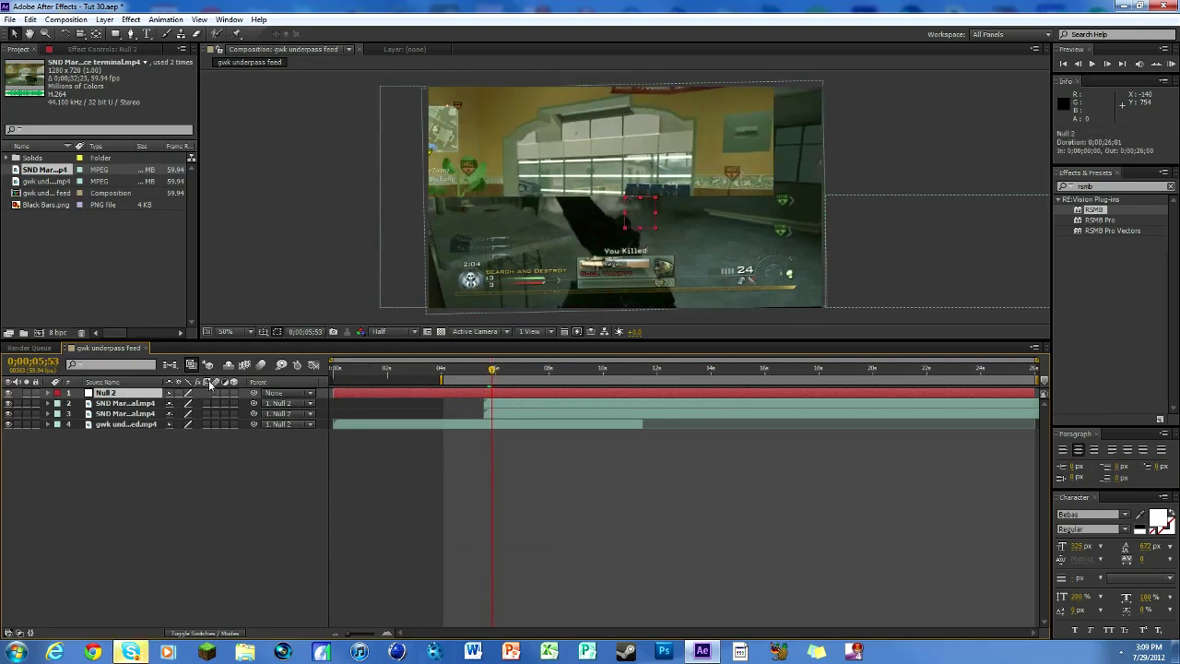
key(p)
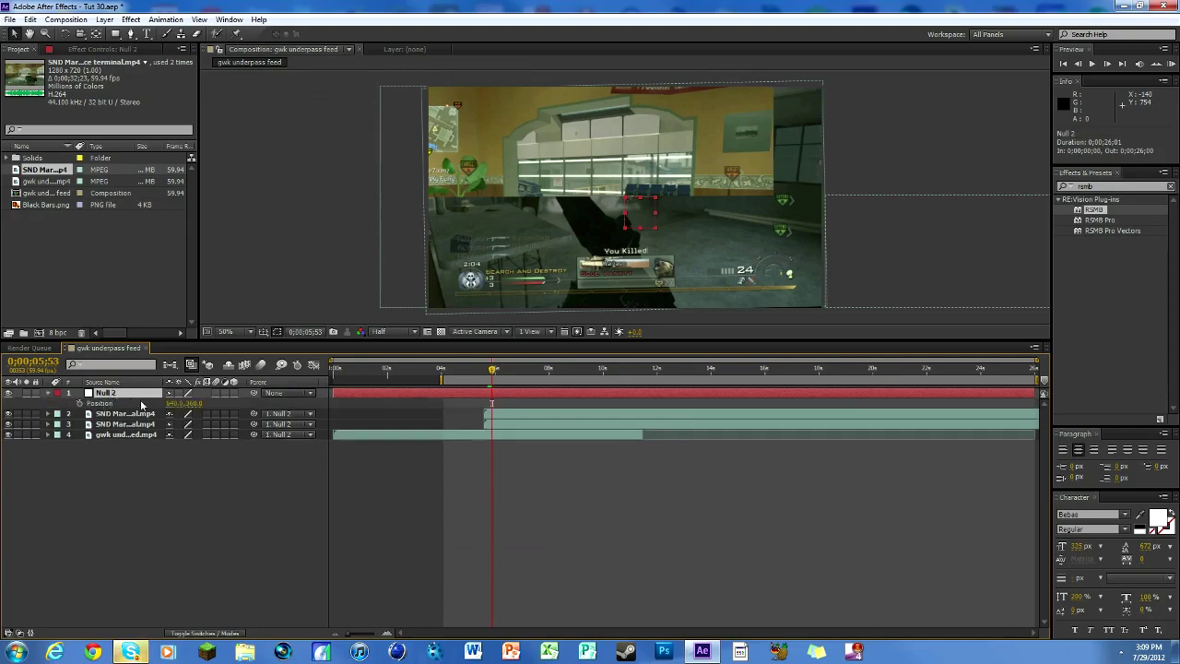
click(79, 404)
alt+click(79, 403)
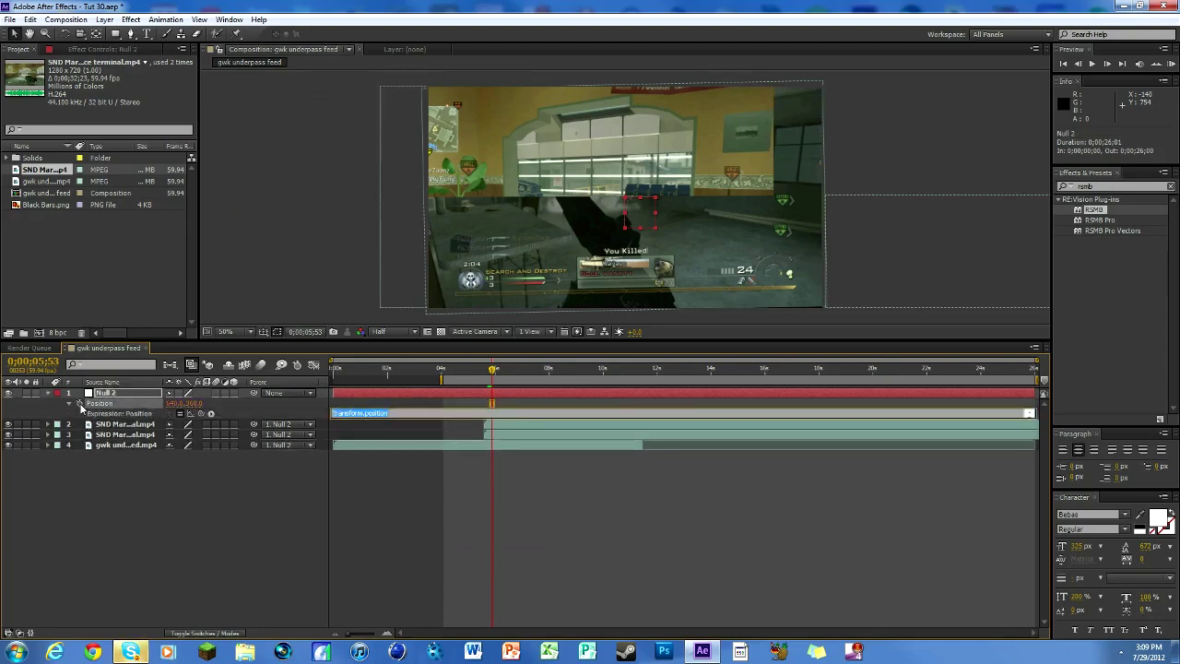
text(wiggle (1,)
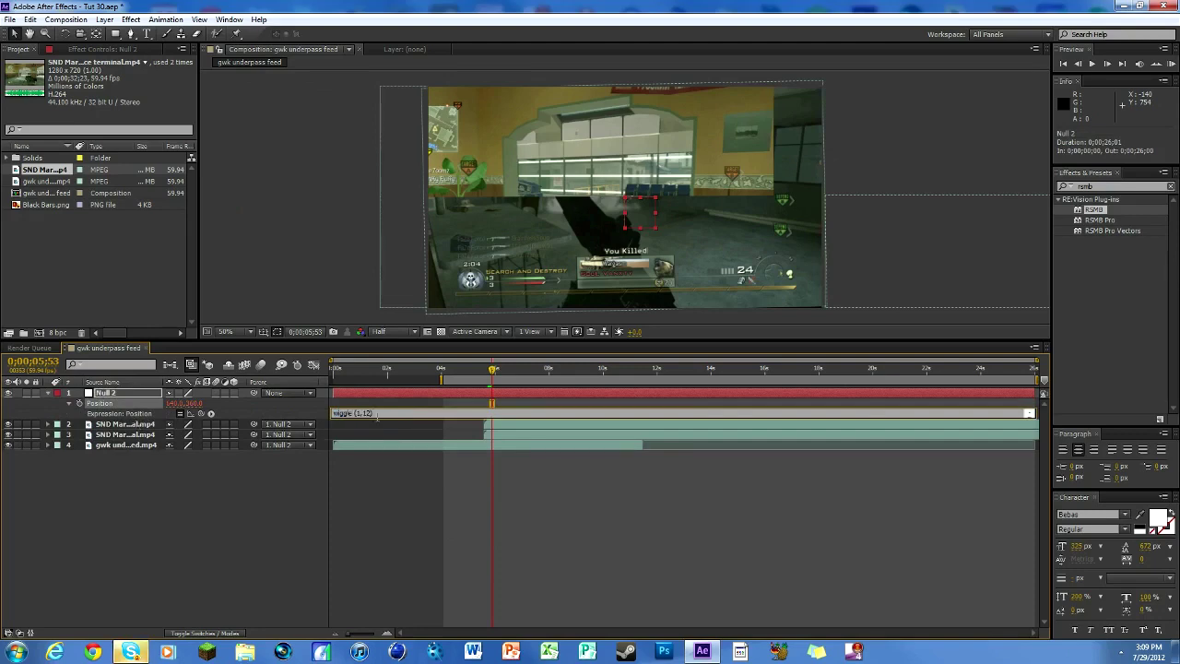
text(12))
click(382, 460)
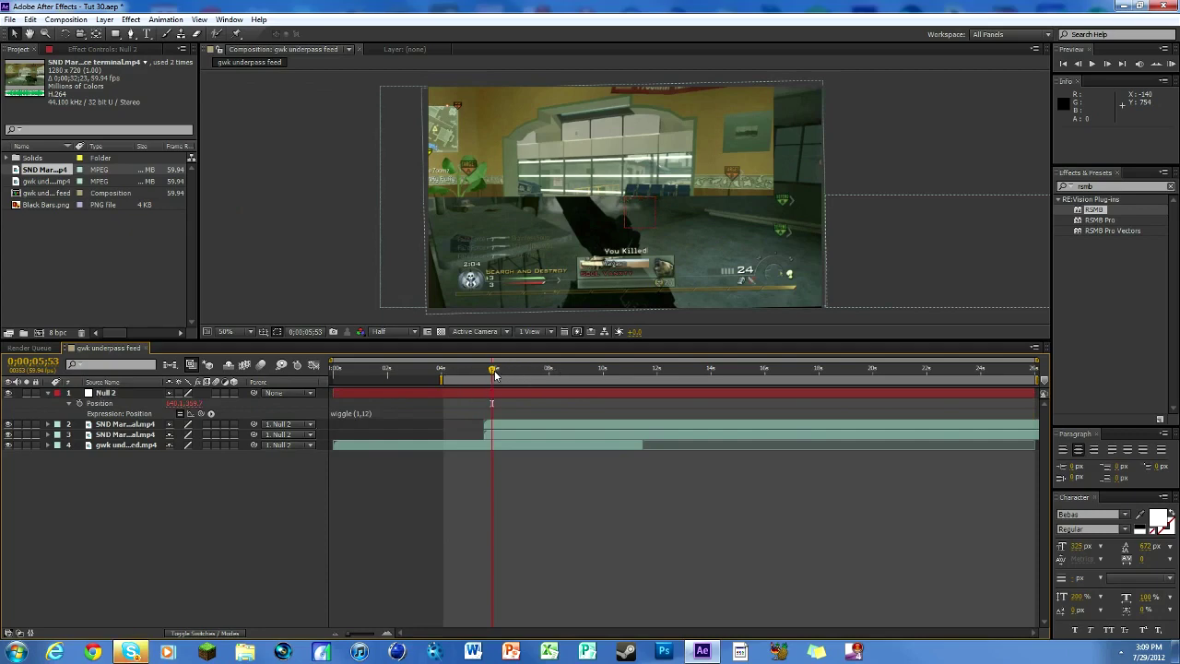
mouse_move(496, 373)
mouse_down()
mouse_move(571, 370)
mouse_move(494, 369)
mouse_up()
click(104, 394)
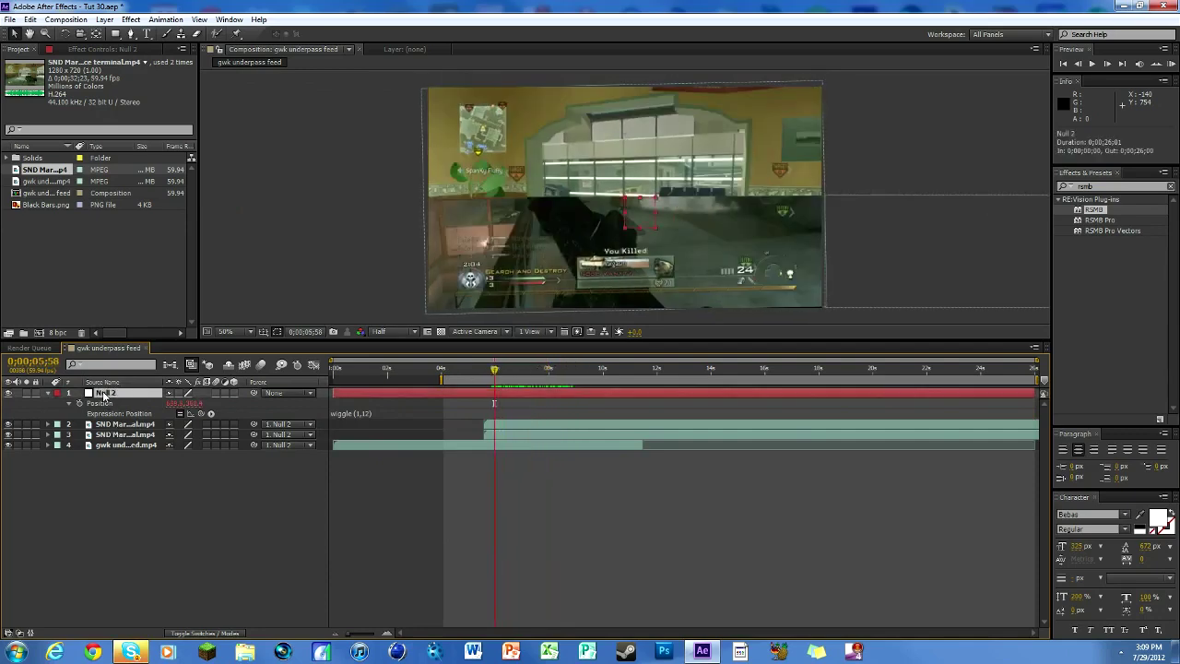
Give Null 2's Rotation a wiggle (1,2) expression and check the tilting footage.
key(r)
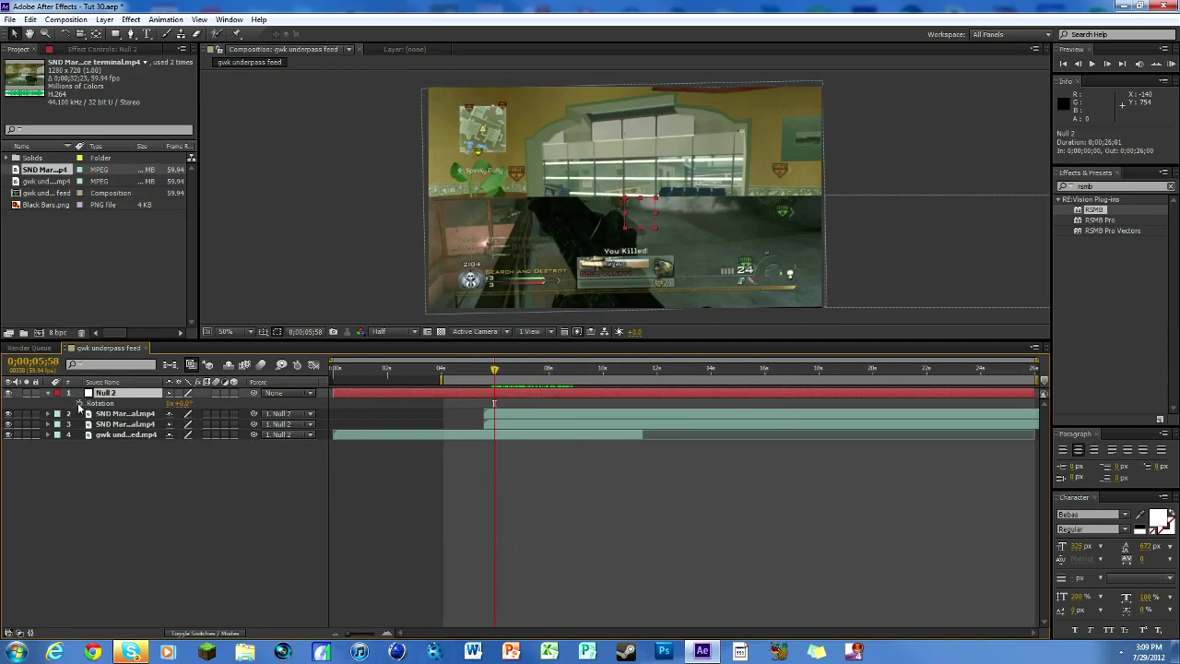
alt+click(79, 405)
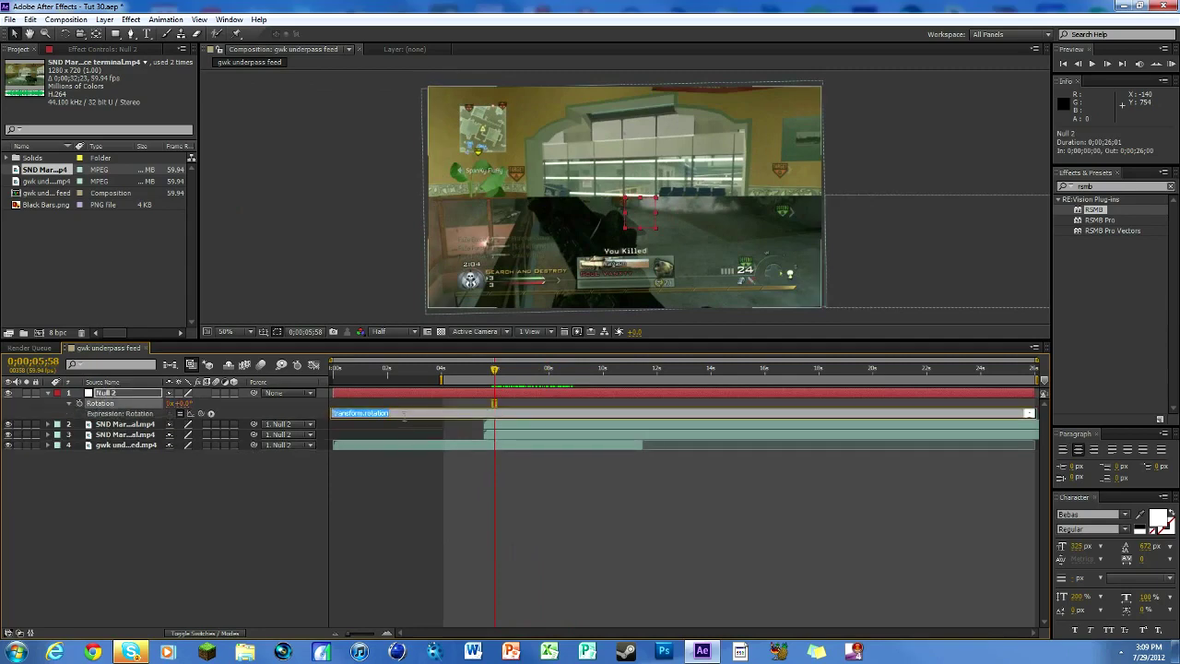
text(wiggle (1,2)
click(485, 404)
drag(495, 371, 523, 372)
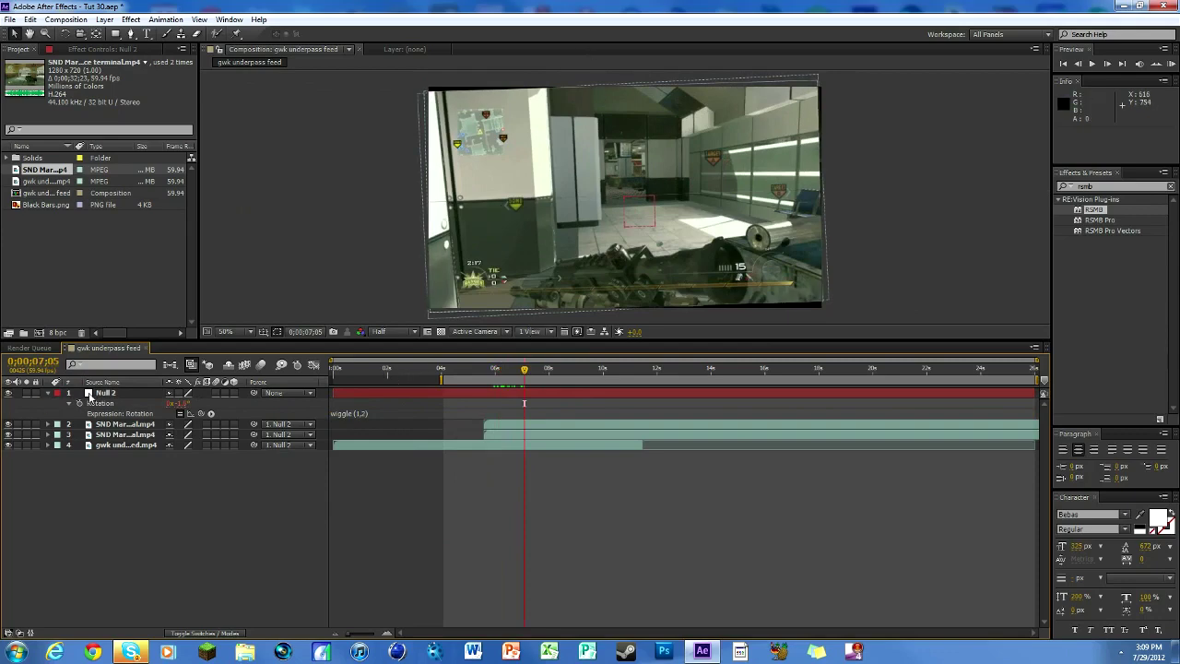
click(103, 394)
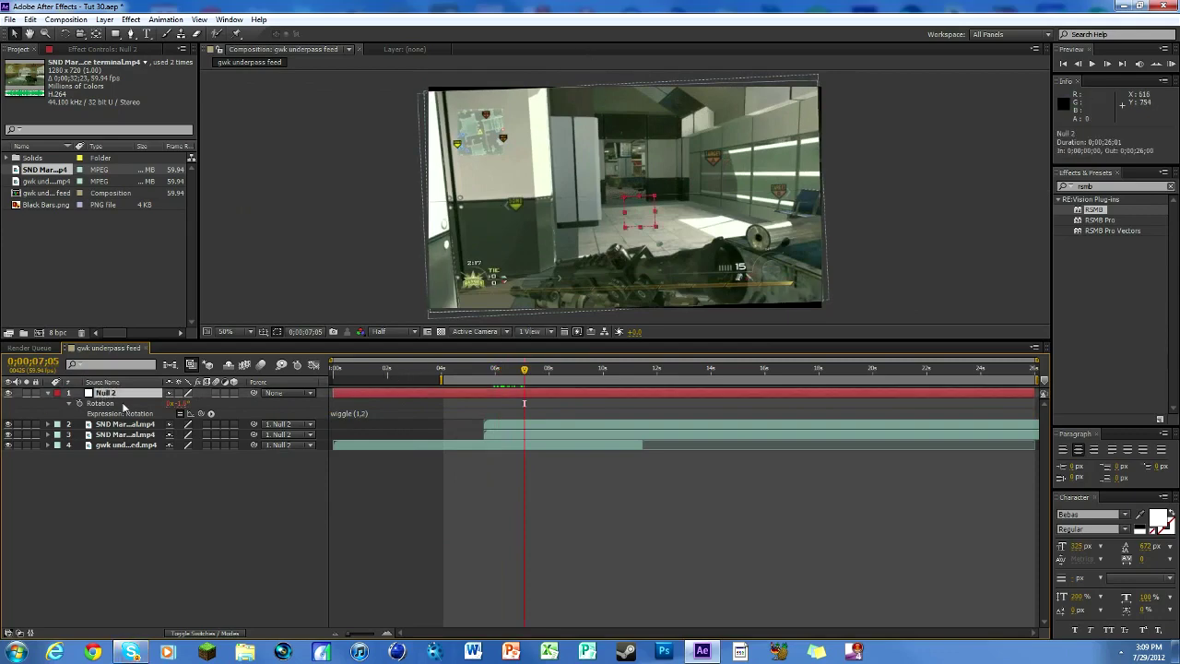
Set Null 2's Scale to about 107% and check the enlarged footage later in time.
key(s)
drag(211, 403, 213, 403)
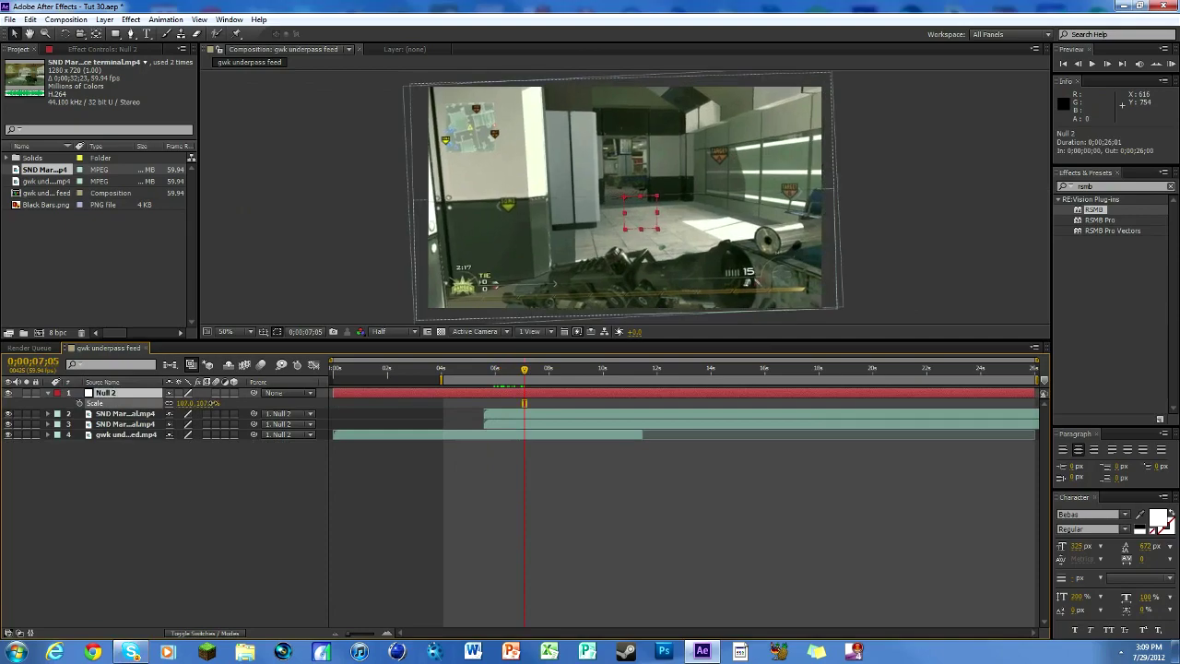
mouse_move(526, 369)
mouse_down()
mouse_move(666, 370)
mouse_move(455, 378)
mouse_move(518, 378)
mouse_up()
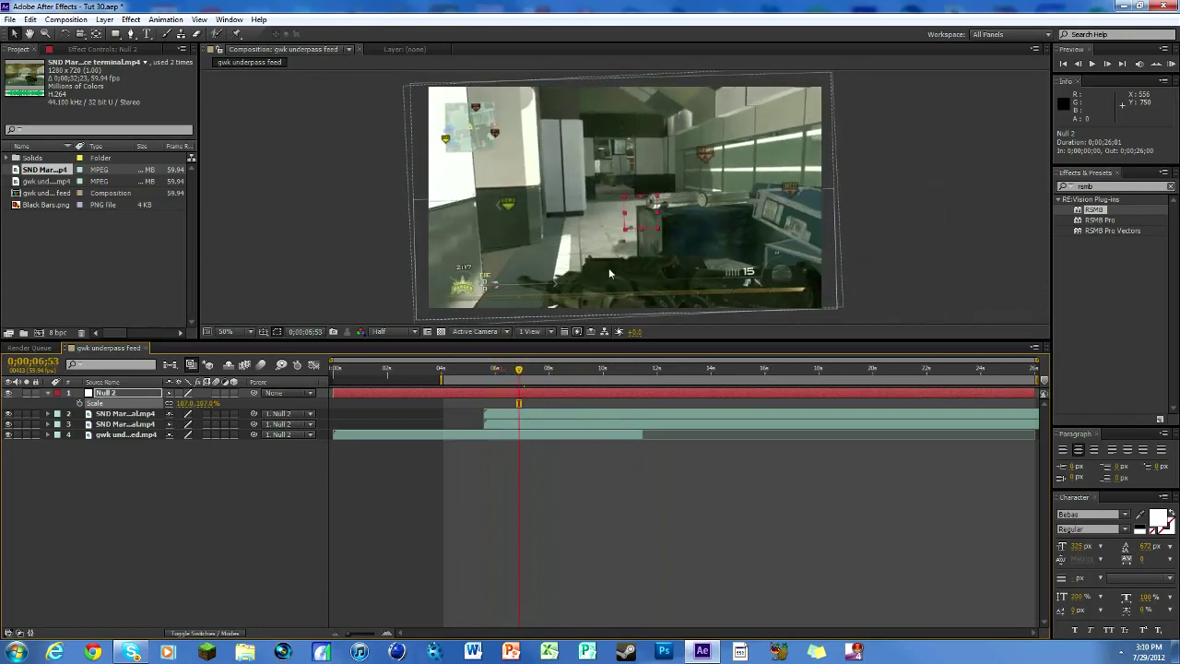
Add the SND Marathon footage to the composition as the new bottom layer 5.
scroll(575, 185, up, 3)
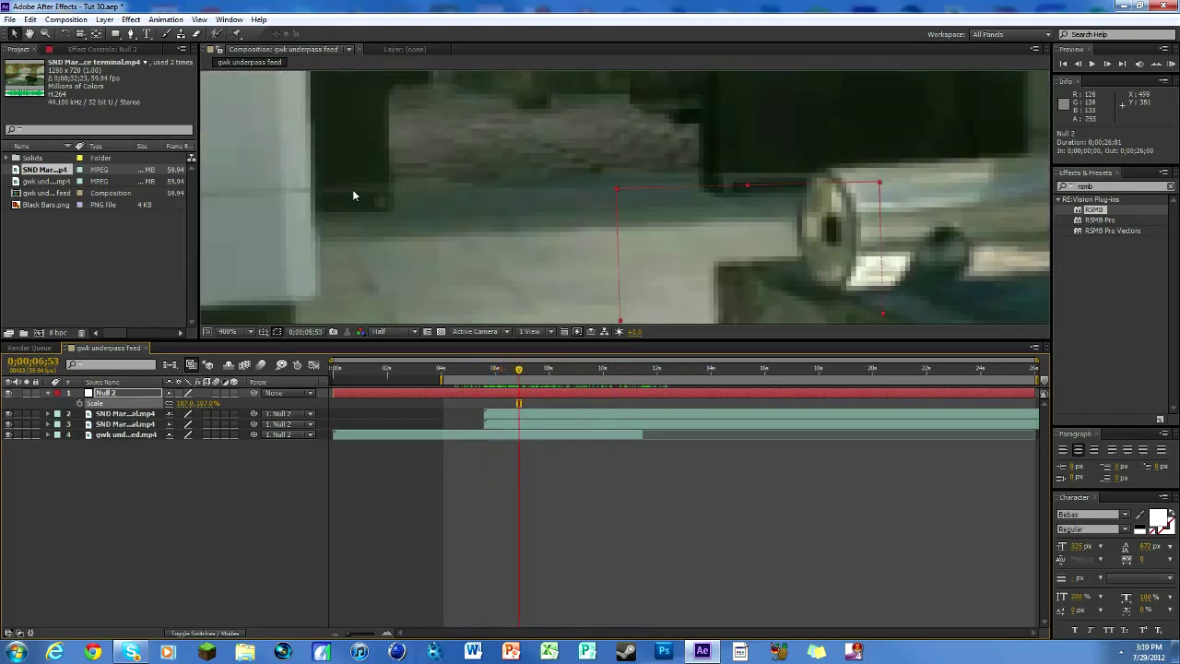
scroll(323, 196, down, 4)
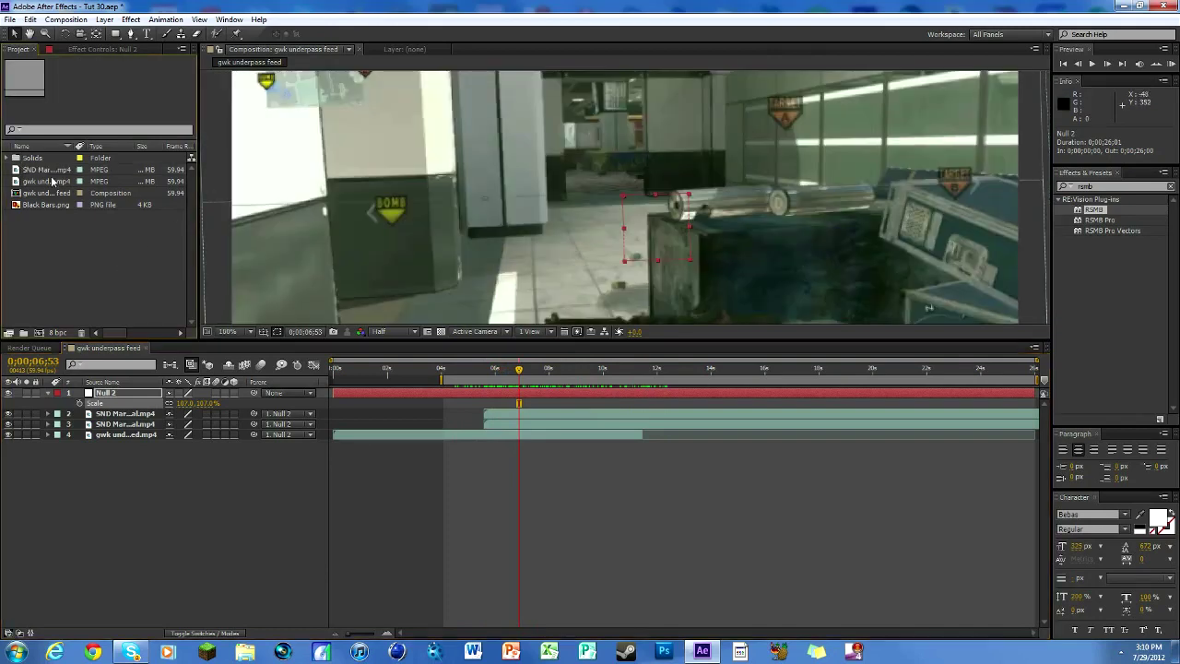
drag(48, 171, 476, 436)
click(519, 436)
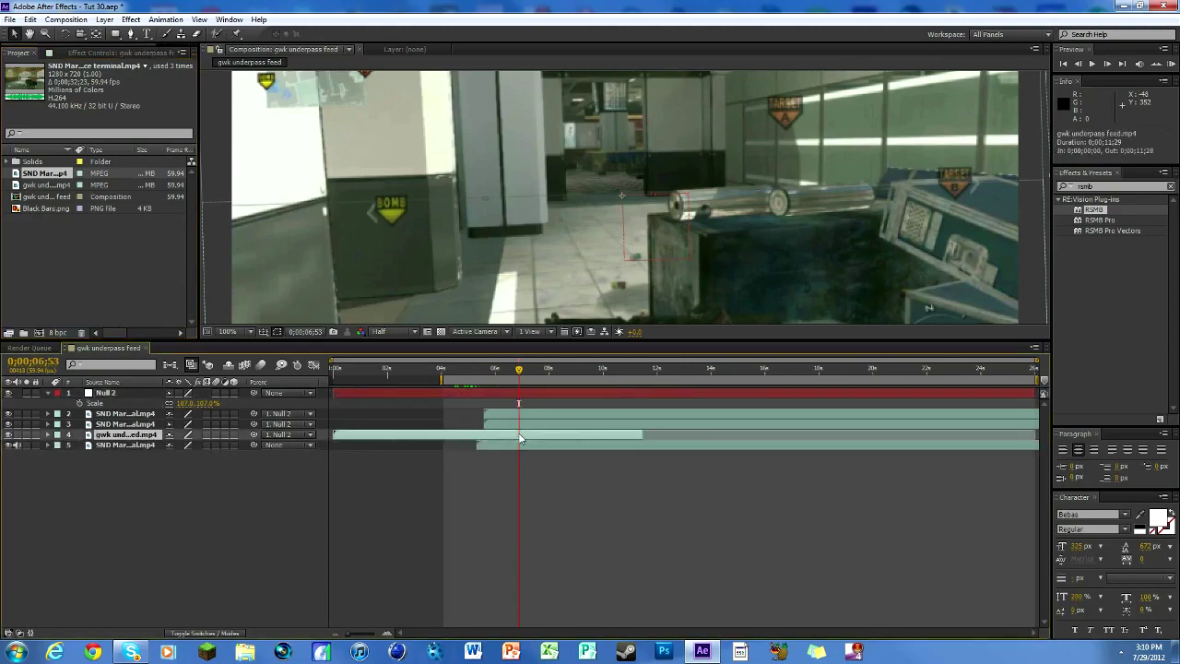
Trim the gwk underpass clip to end at 0;00;06;23, where the slide finishes.
click(513, 369)
scroll(567, 264, down, 2)
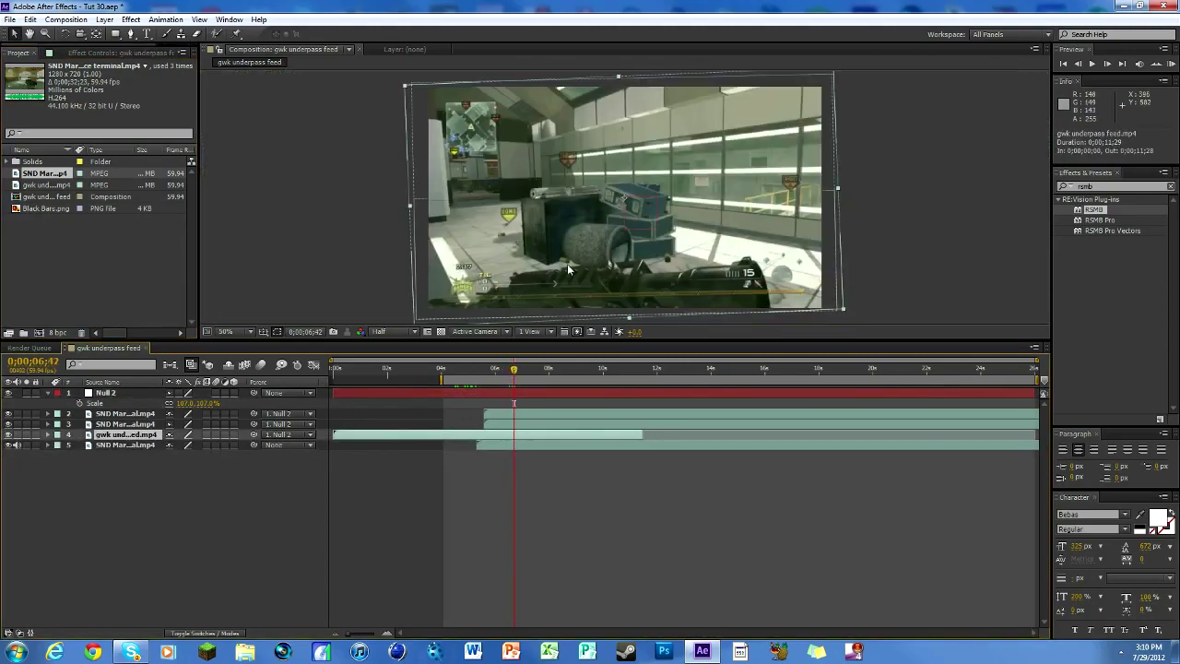
mouse_move(513, 369)
mouse_down()
mouse_move(474, 370)
mouse_move(504, 378)
mouse_up()
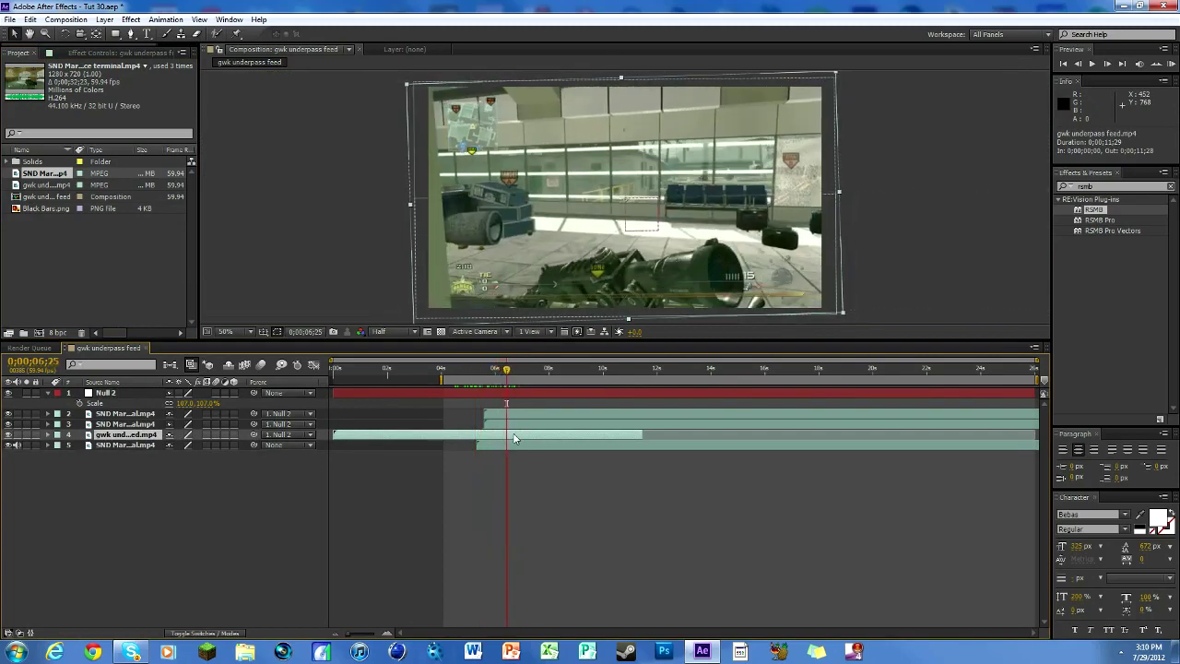
key(alt+bracketright)
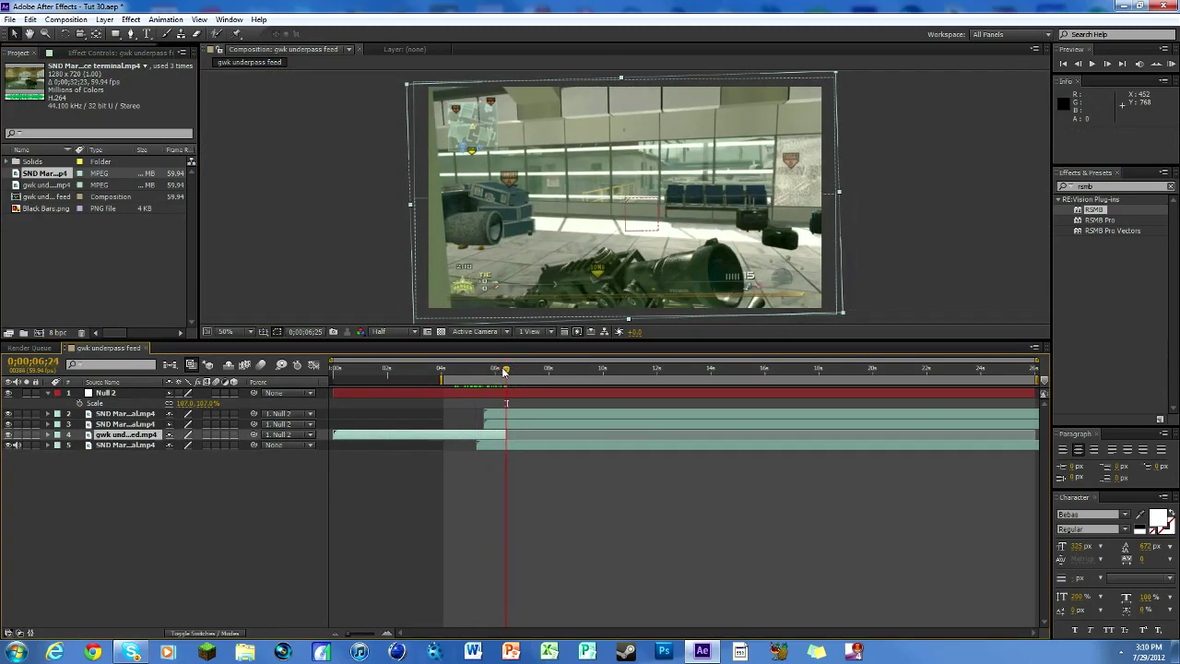
mouse_move(504, 369)
mouse_down()
mouse_move(492, 370)
mouse_move(506, 370)
mouse_up()
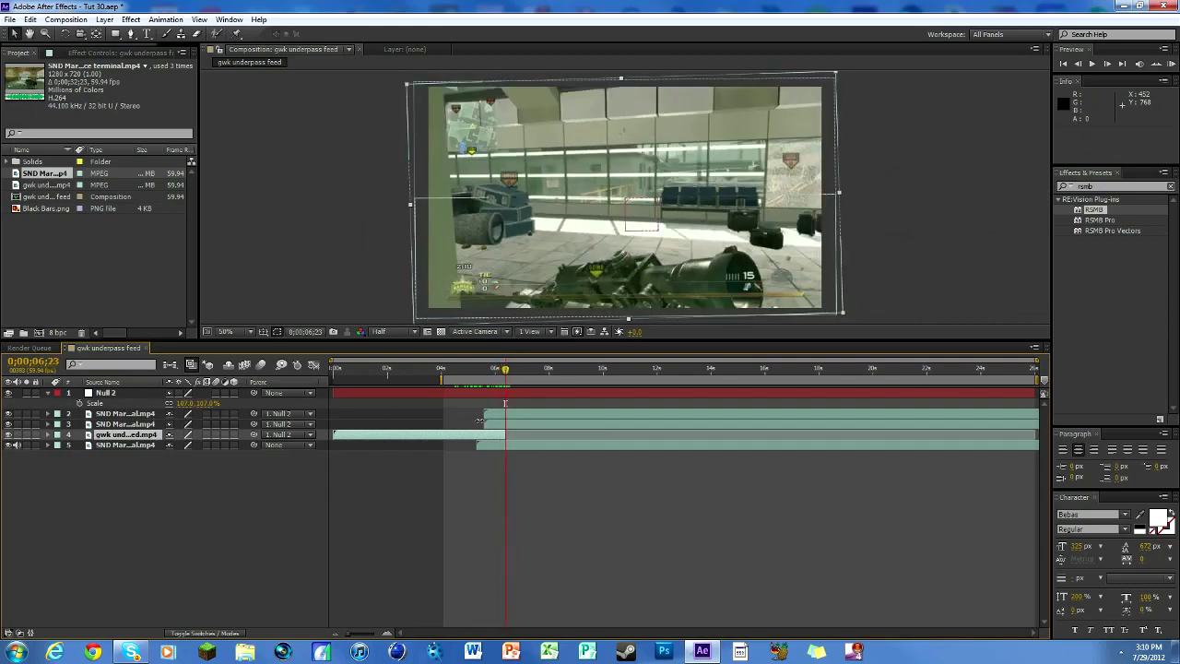
click(521, 414)
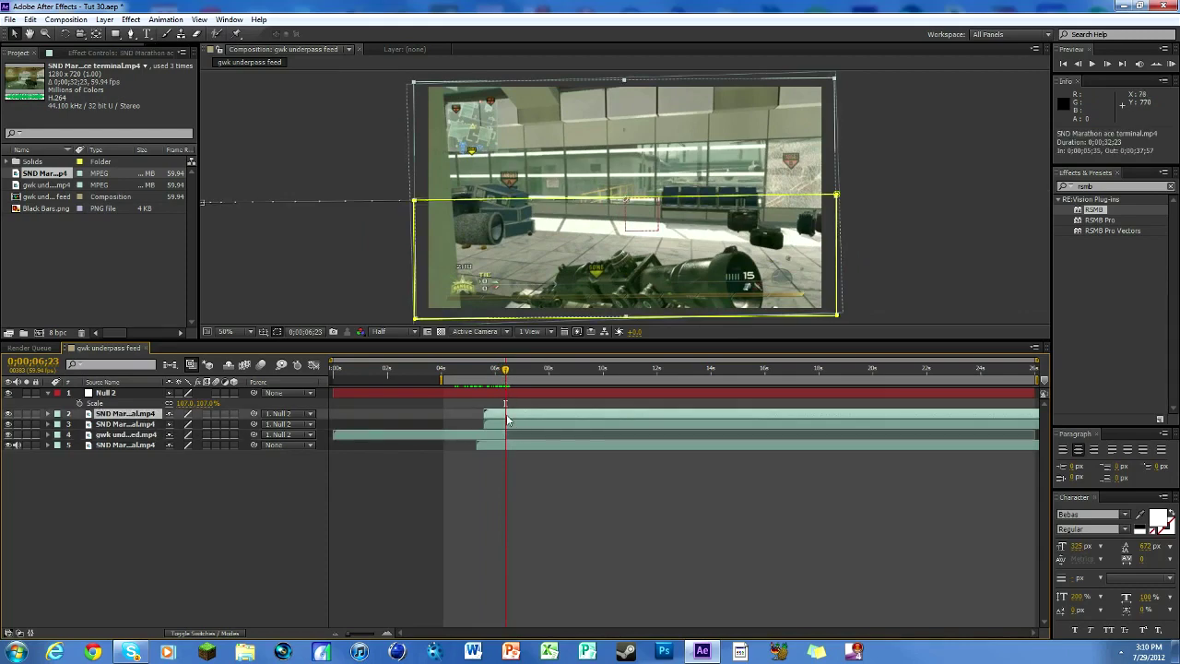
Zoom the timeline to single frames and trim the underpass clip's end back before the cut.
click(535, 424)
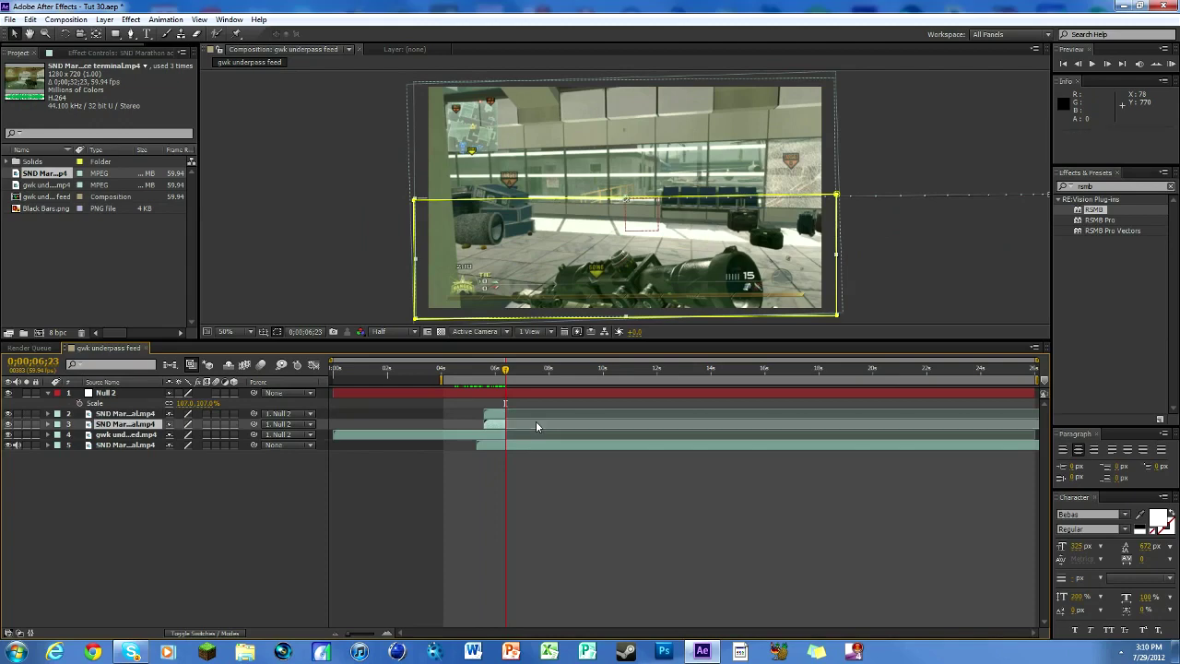
key(Page_Down)
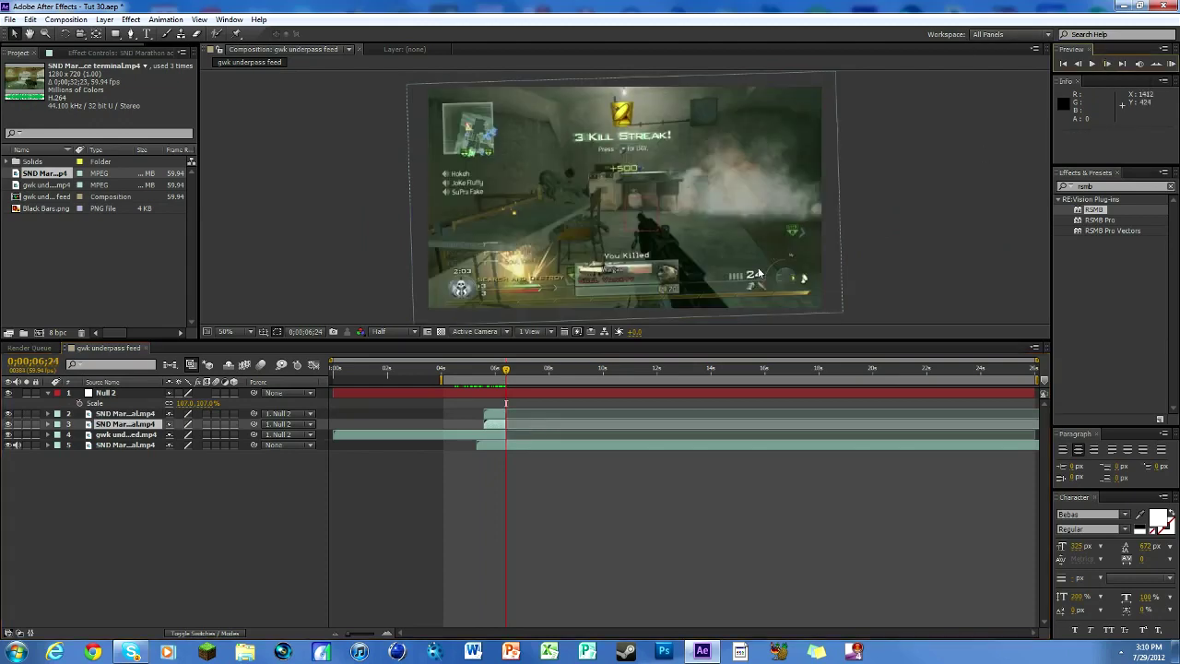
click(533, 447)
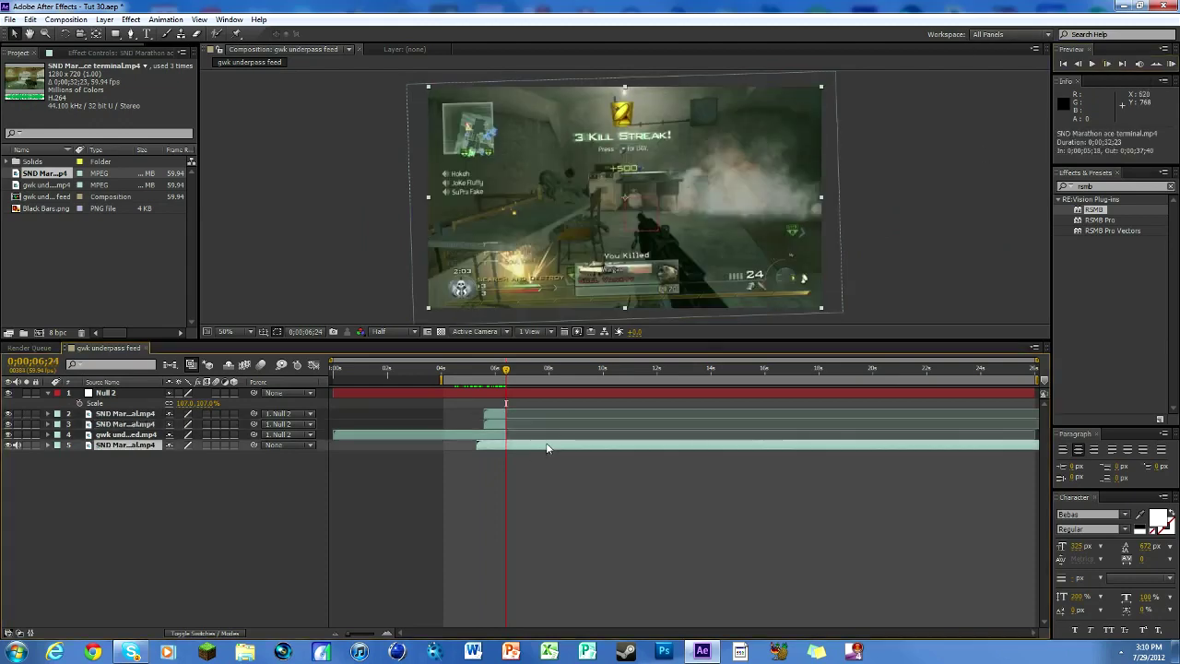
click(1110, 64)
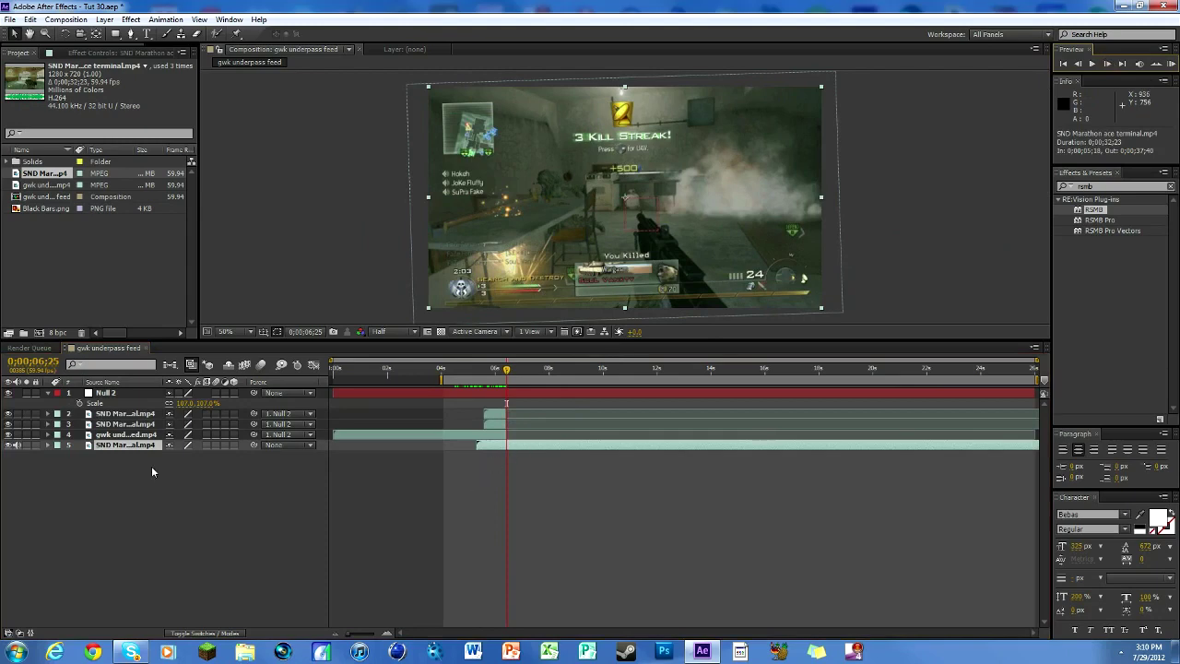
drag(347, 636, 705, 634)
drag(715, 434, 652, 434)
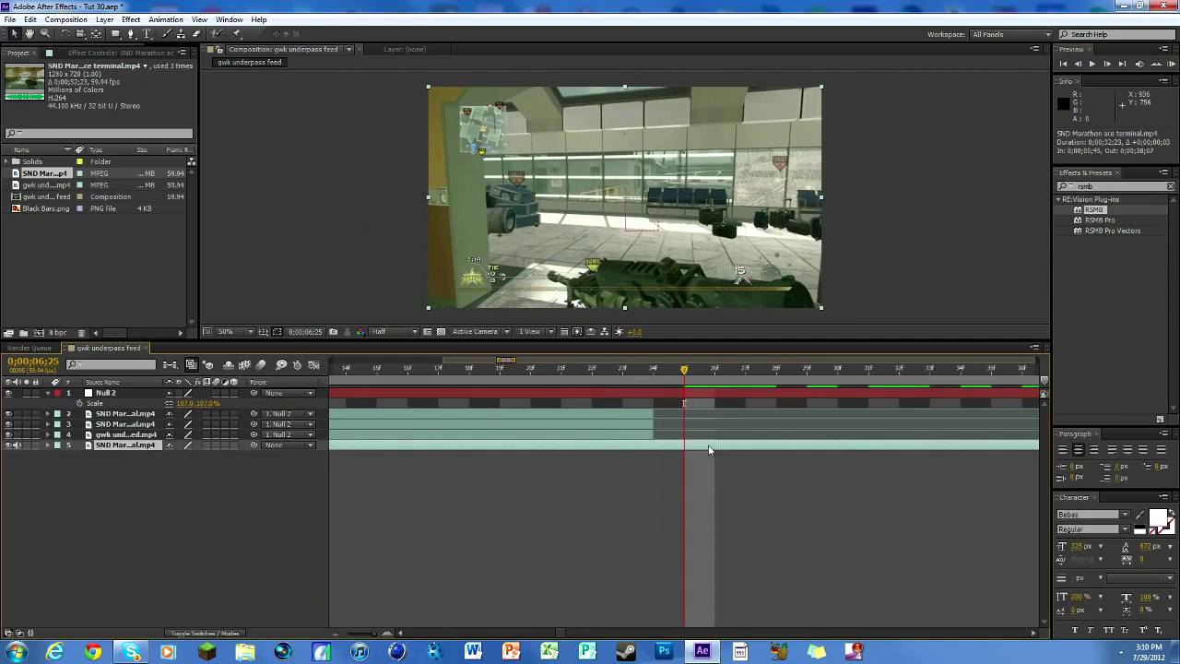
Parent the bottom SND Marathon layer 5 to Null 2, then check the frames around the cut.
click(1078, 64)
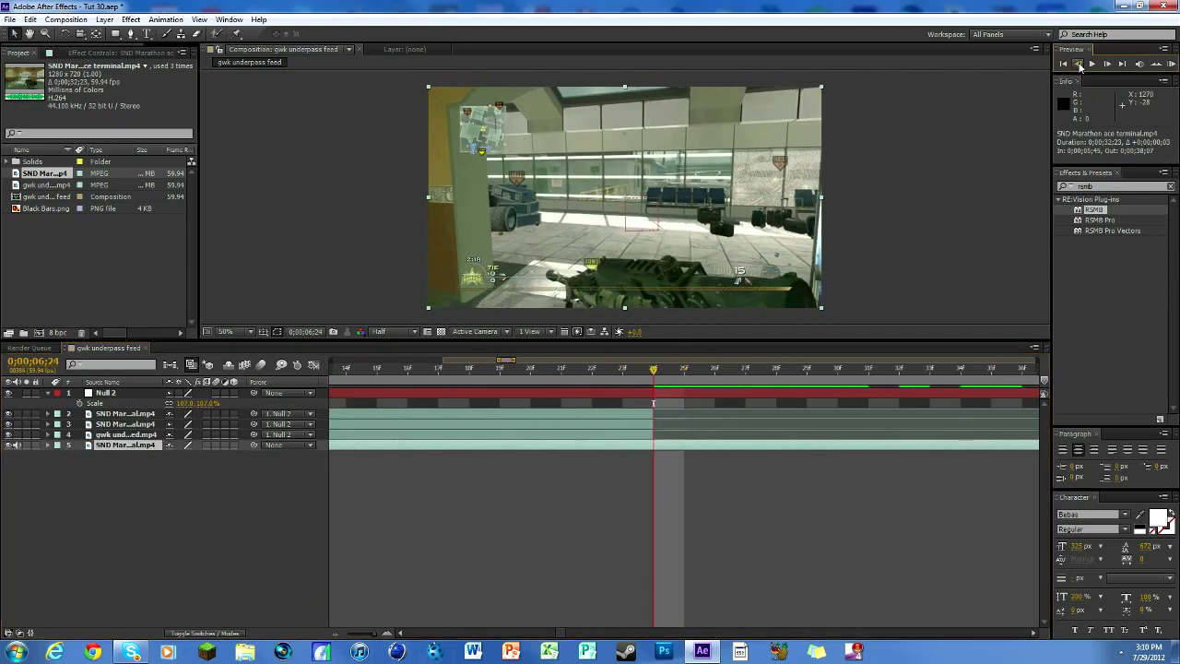
click(1077, 63)
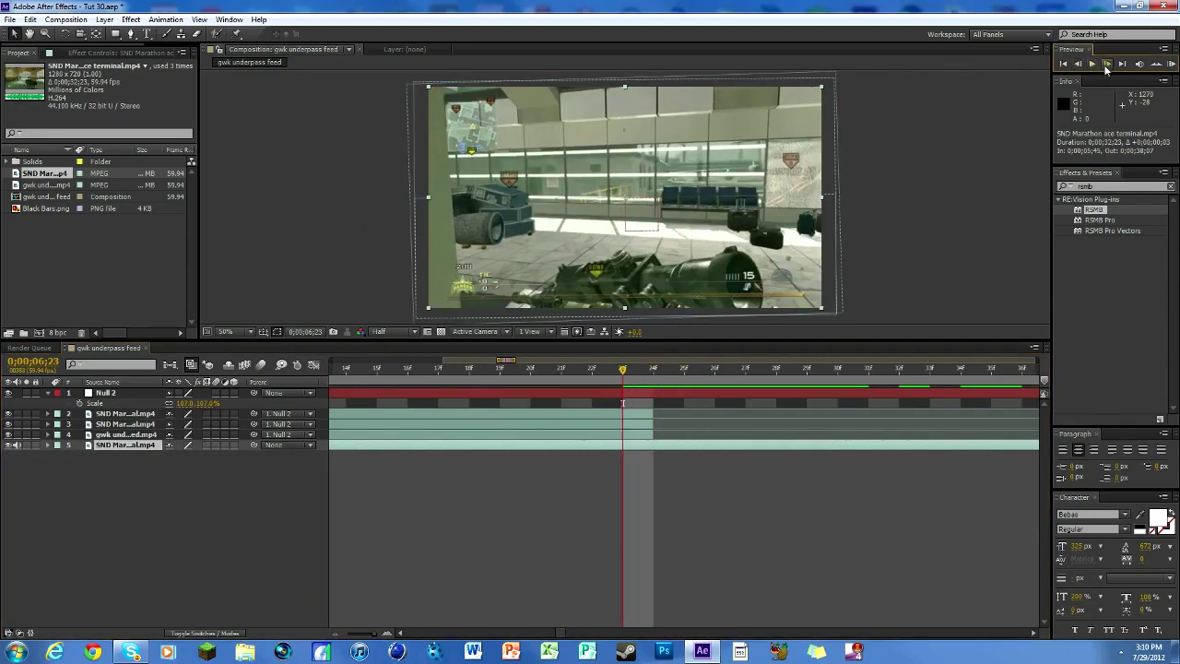
click(1107, 64)
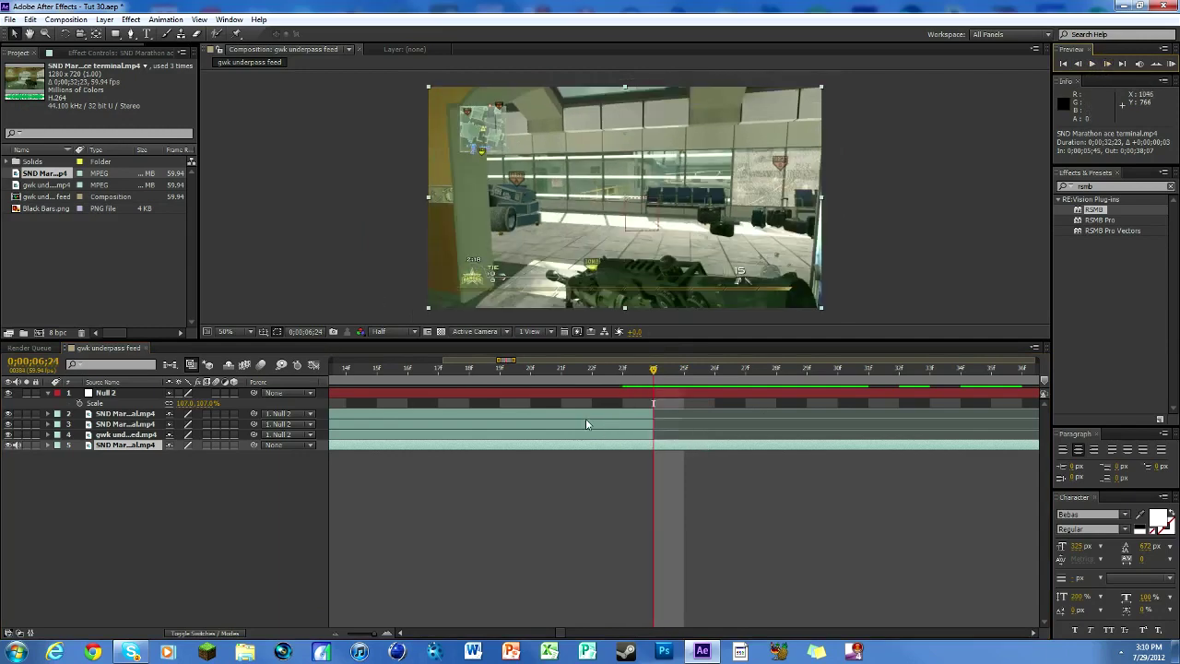
drag(254, 445, 100, 393)
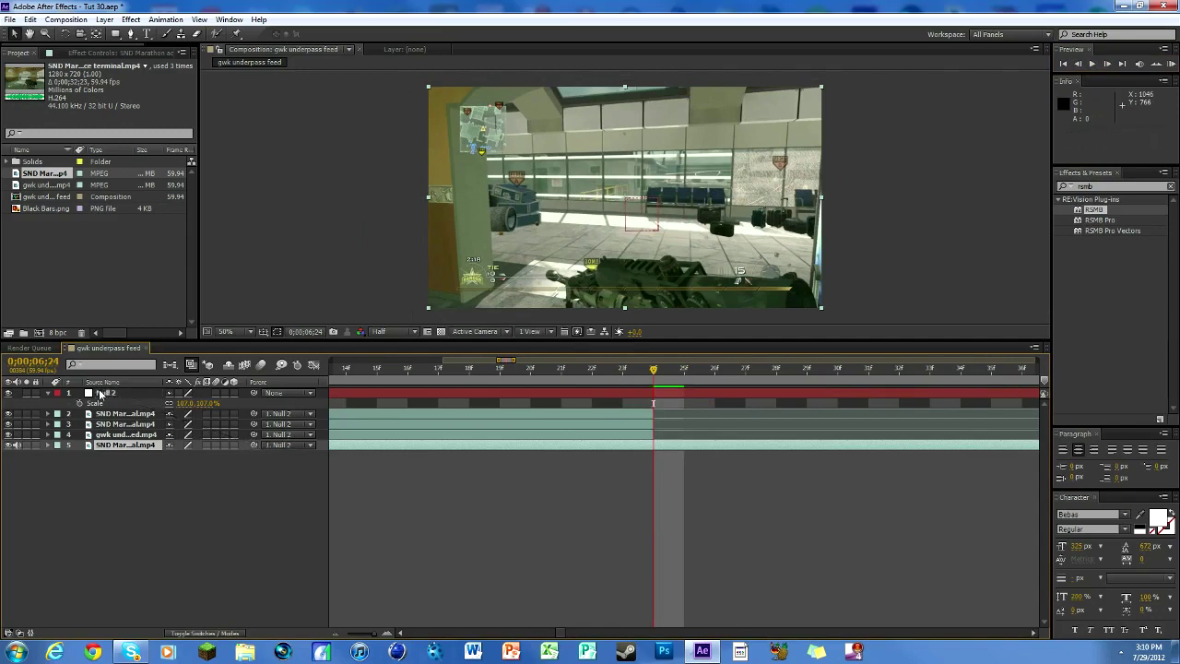
click(1078, 64)
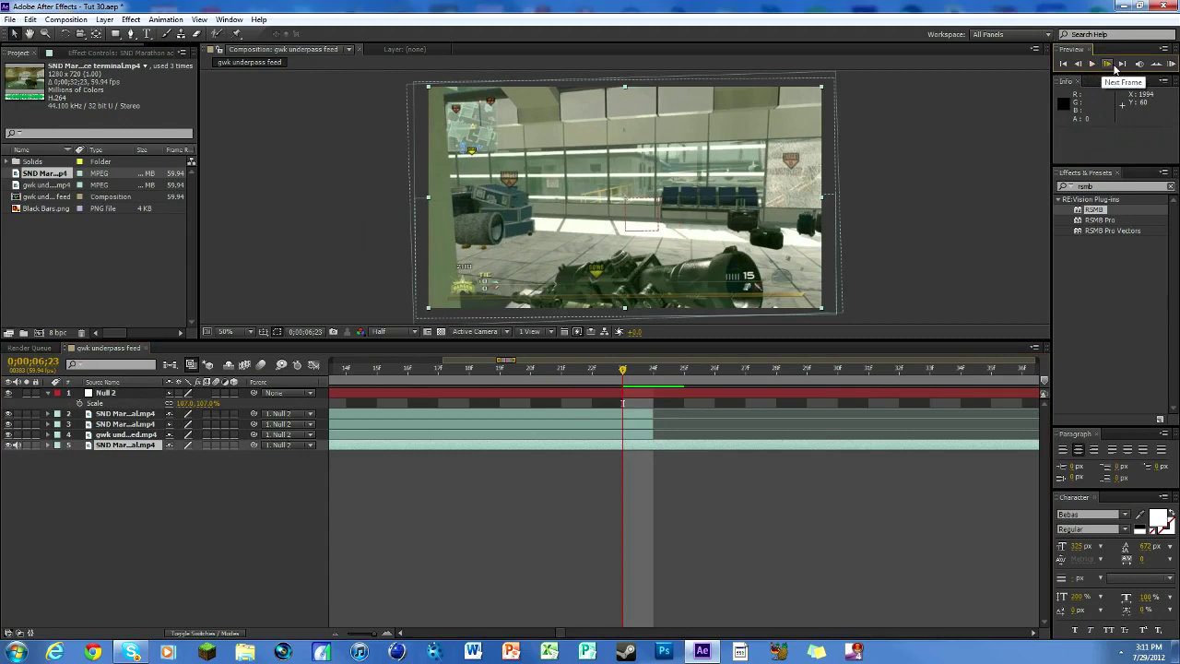
click(1110, 64)
click(358, 636)
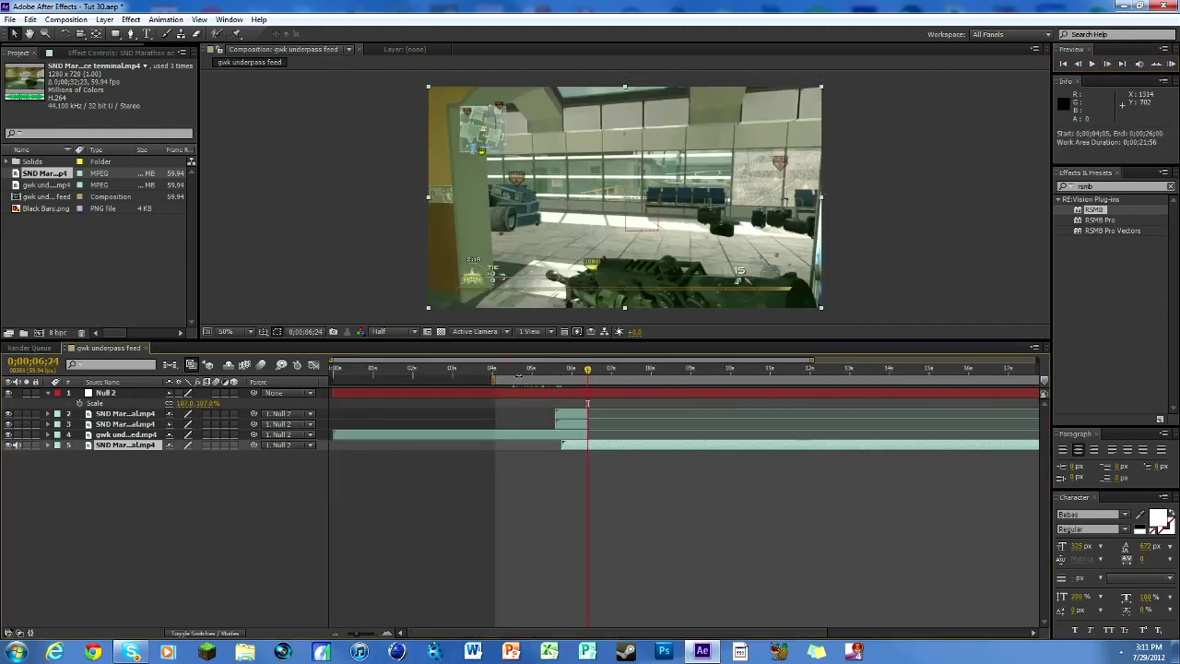
Delete the Null 2 controller layer, leaving the clip layers unparented.
click(96, 395)
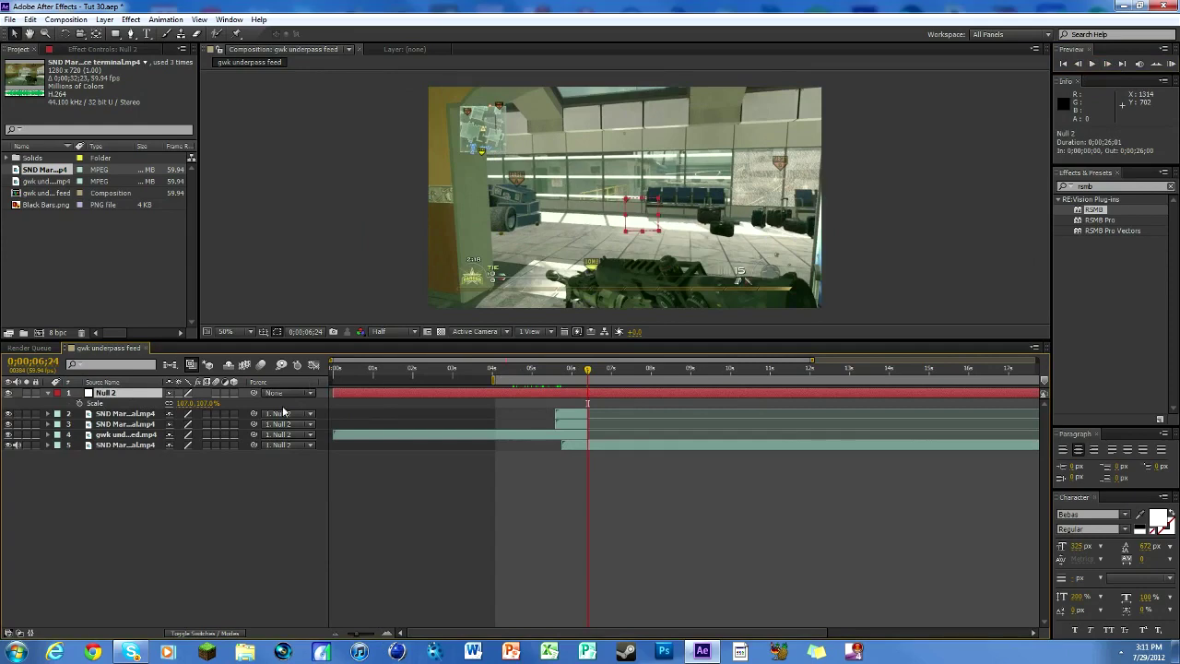
key(Delete)
mouse_move(586, 369)
mouse_down()
mouse_move(571, 368)
mouse_move(586, 368)
mouse_up()
Nudge the bottom SND Marathon layer slightly later around 0;00;06;23.
click(592, 424)
drag(591, 424, 597, 424)
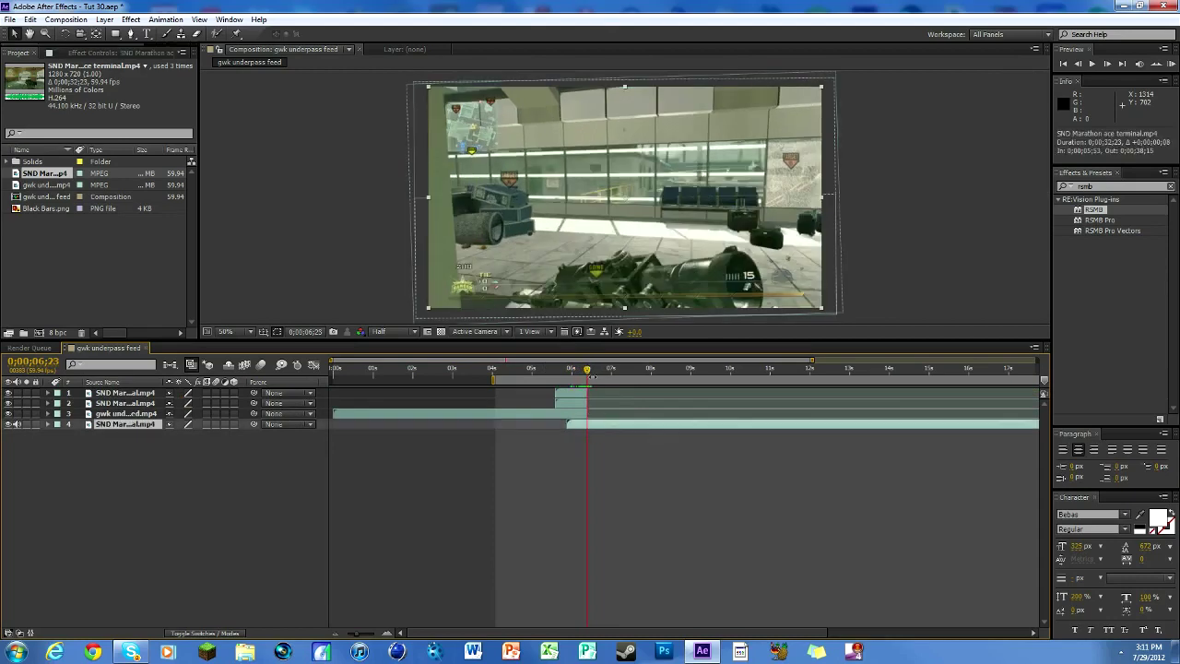
mouse_move(590, 371)
mouse_down()
mouse_move(553, 369)
mouse_move(587, 369)
mouse_move(576, 370)
mouse_up()
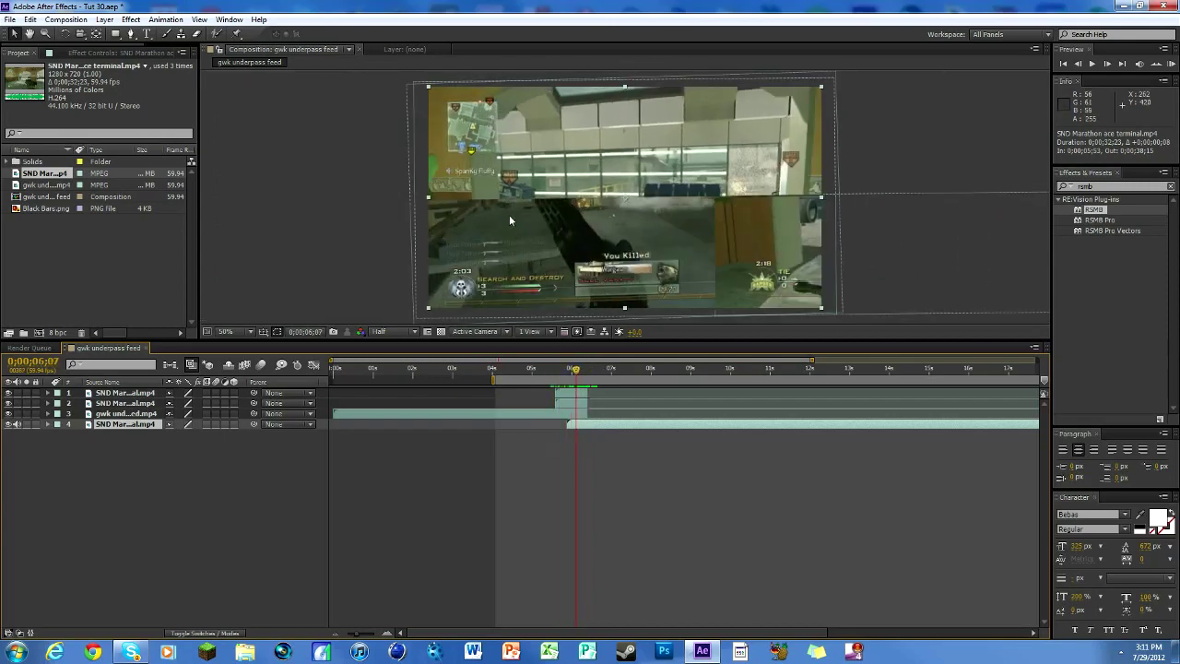
scroll(510, 216, up, 2)
scroll(511, 212, down, 2)
Move the bottom SND Marathon layer a few frames earlier and check the cut.
drag(586, 376, 587, 375)
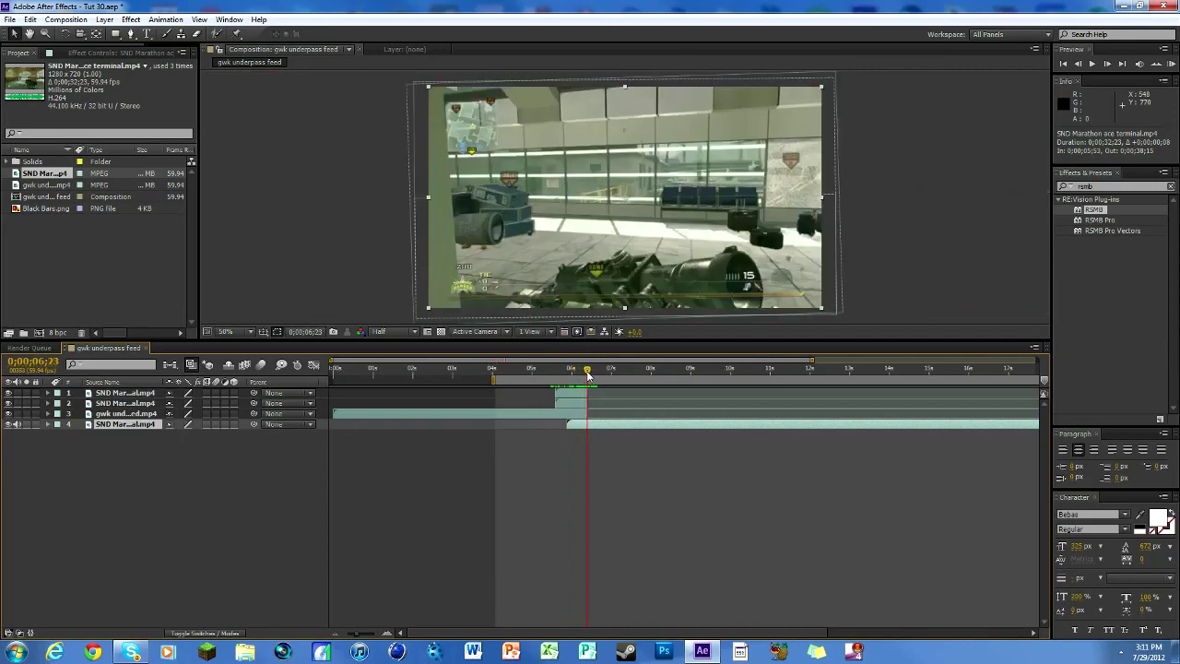
click(587, 373)
drag(601, 424, 592, 424)
drag(590, 374, 587, 373)
click(1119, 65)
Shift the bottom SND Marathon layer a few frames earlier, then review the transition around 0;00;06;23.
drag(613, 428, 606, 425)
click(1077, 65)
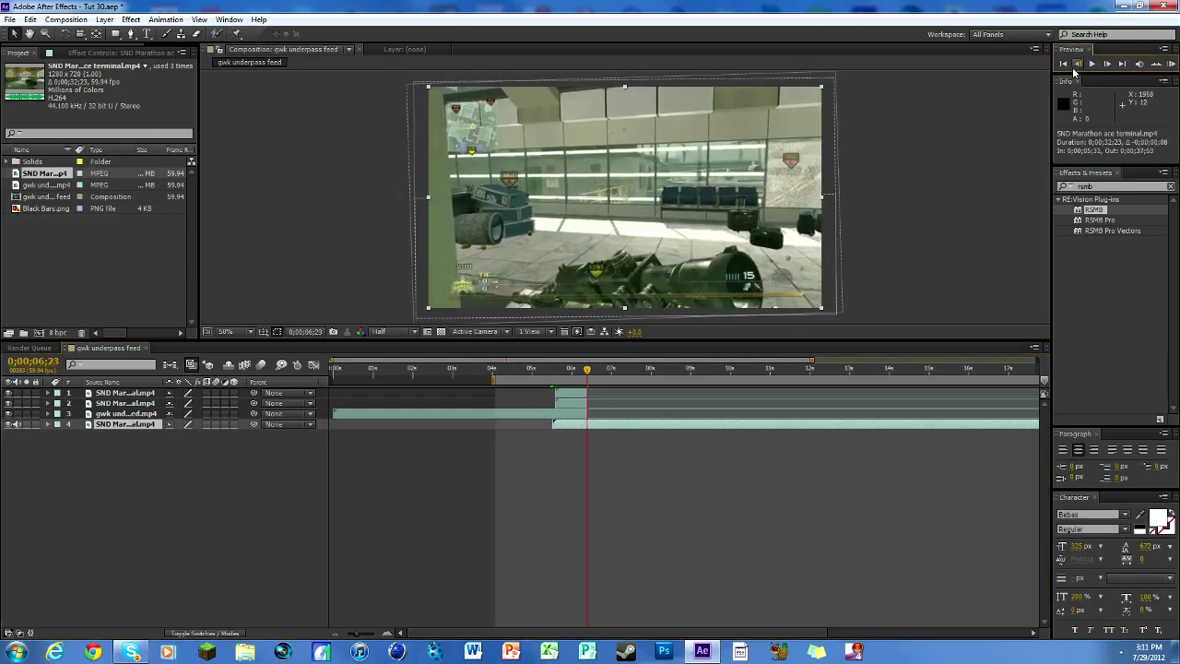
drag(587, 370, 572, 375)
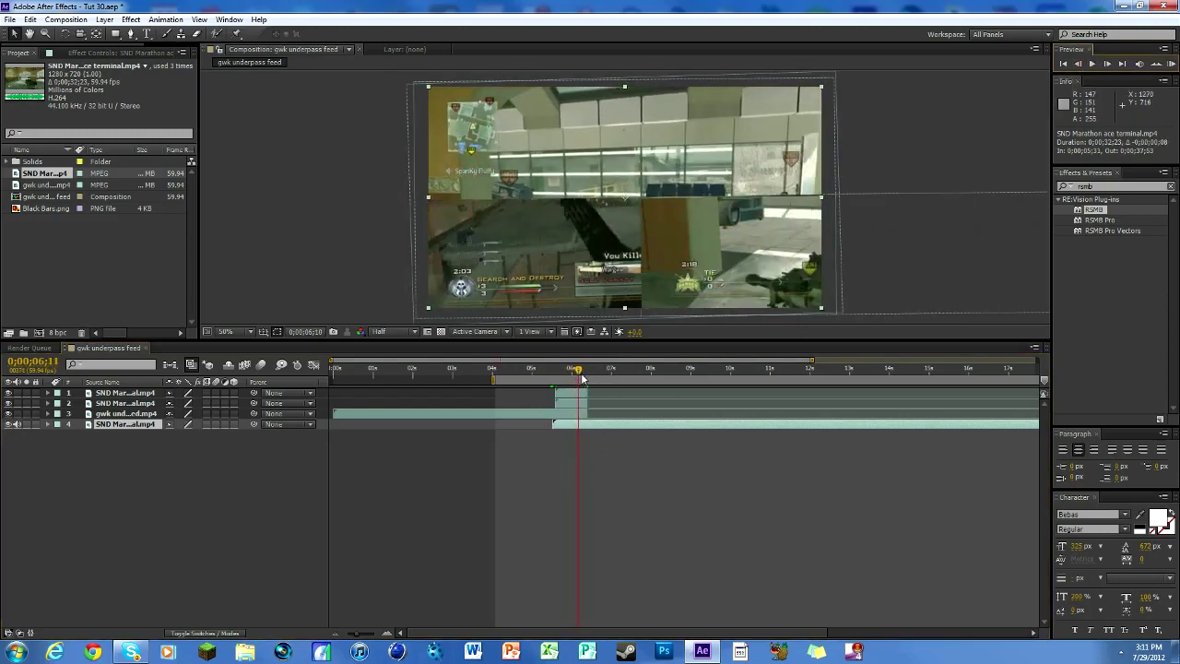
mouse_move(582, 377)
mouse_down()
mouse_move(746, 378)
mouse_move(583, 375)
mouse_up()
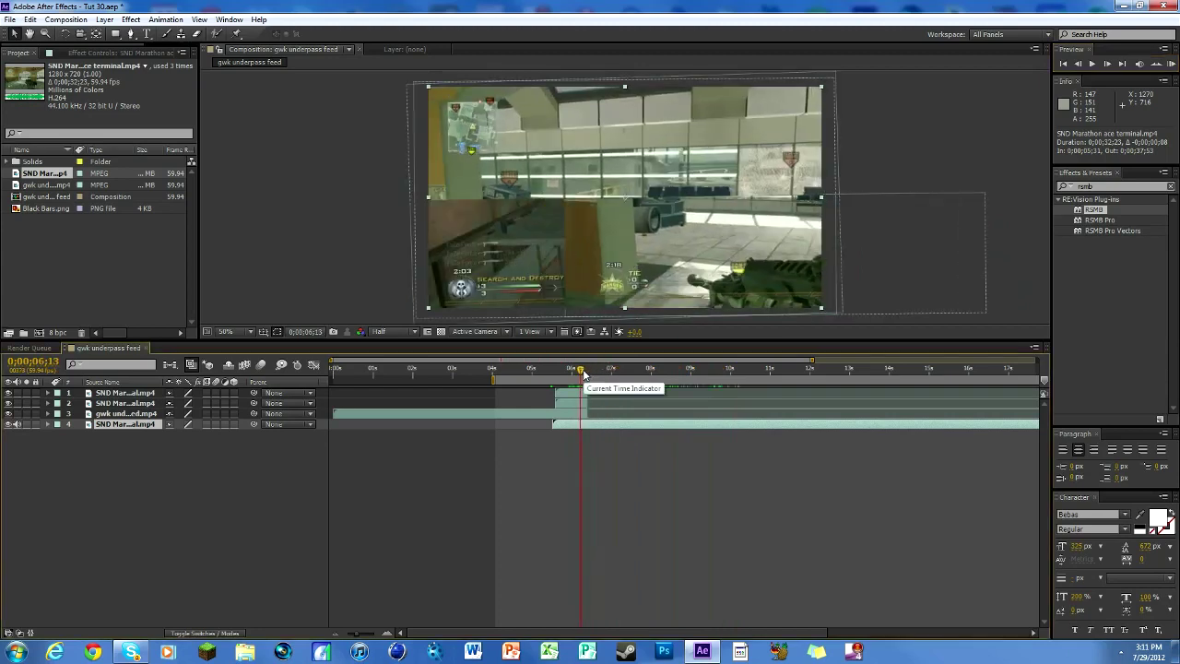
mouse_move(583, 374)
mouse_down()
mouse_move(608, 380)
mouse_move(562, 366)
mouse_move(586, 368)
mouse_up()
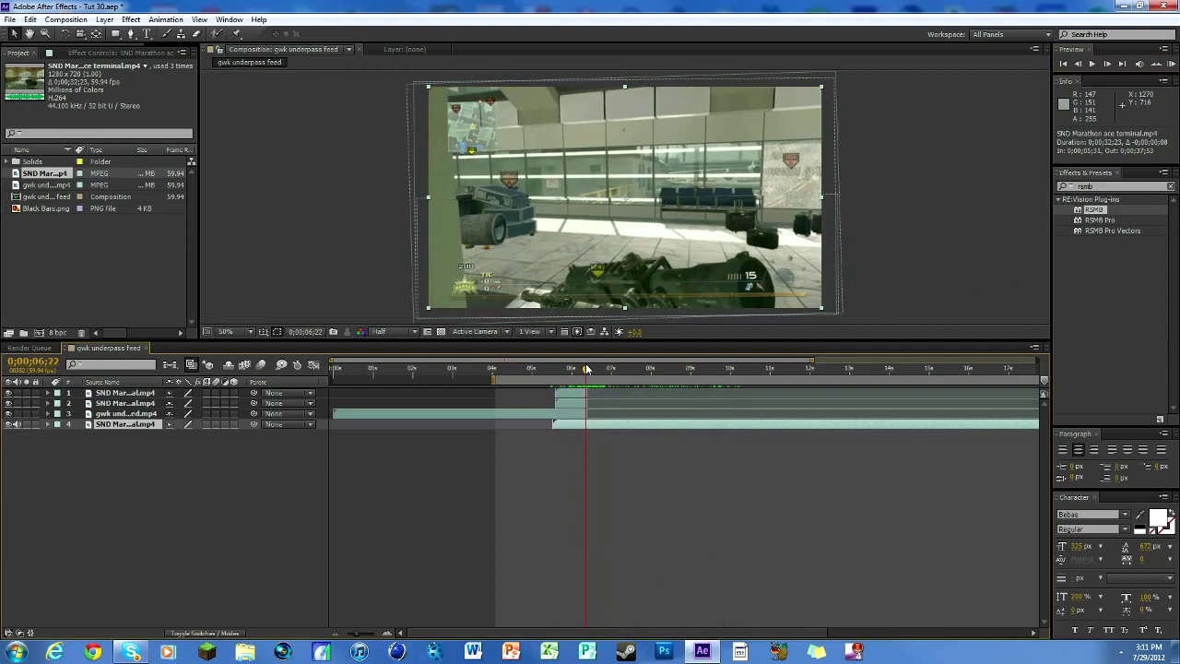